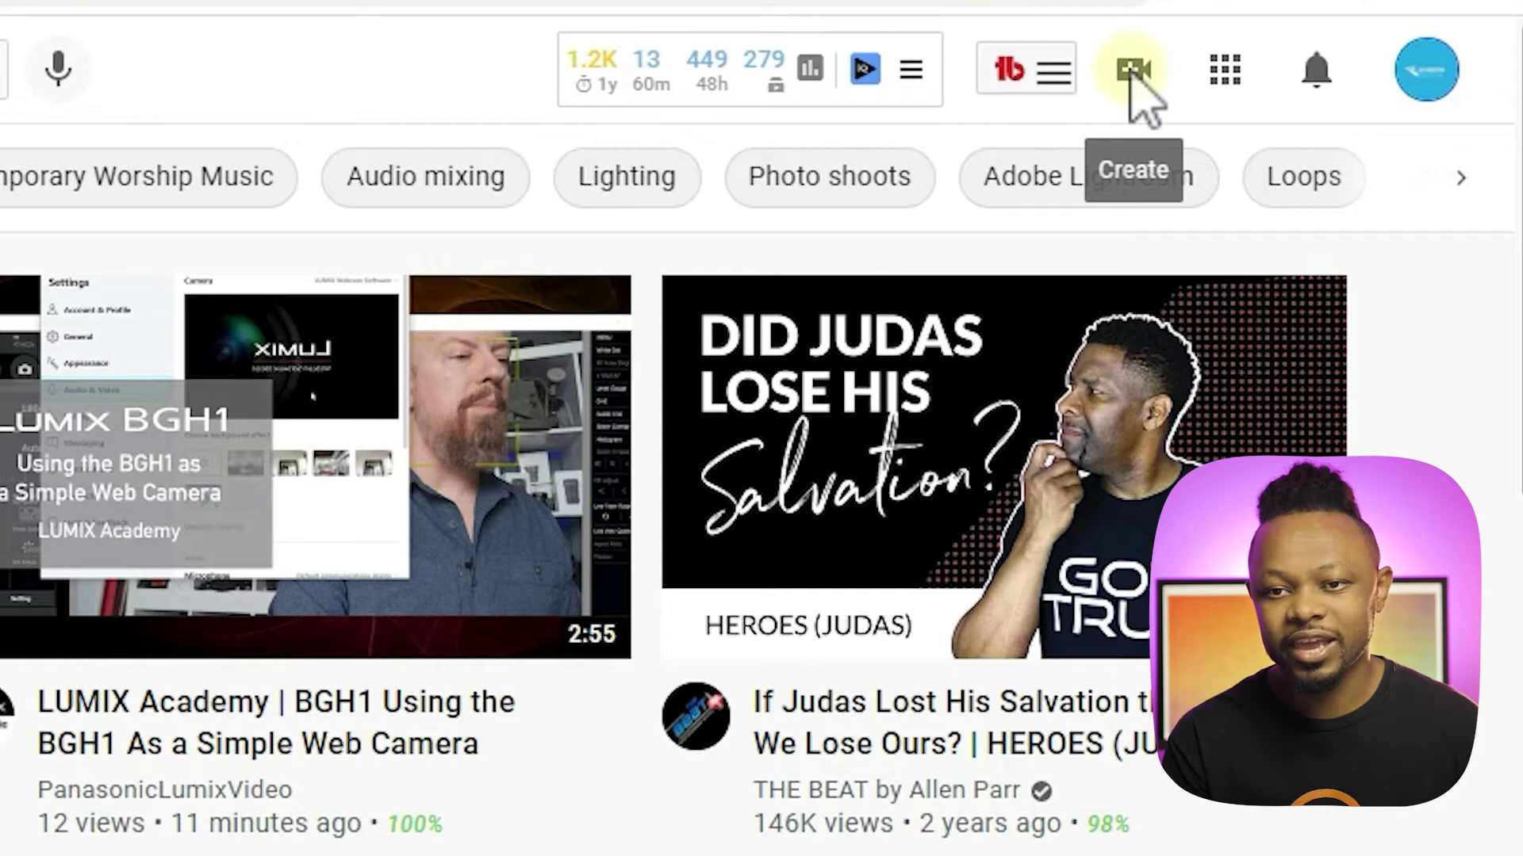
Choose Go live from the Create menu to open the Studio live streaming page
click(1131, 71)
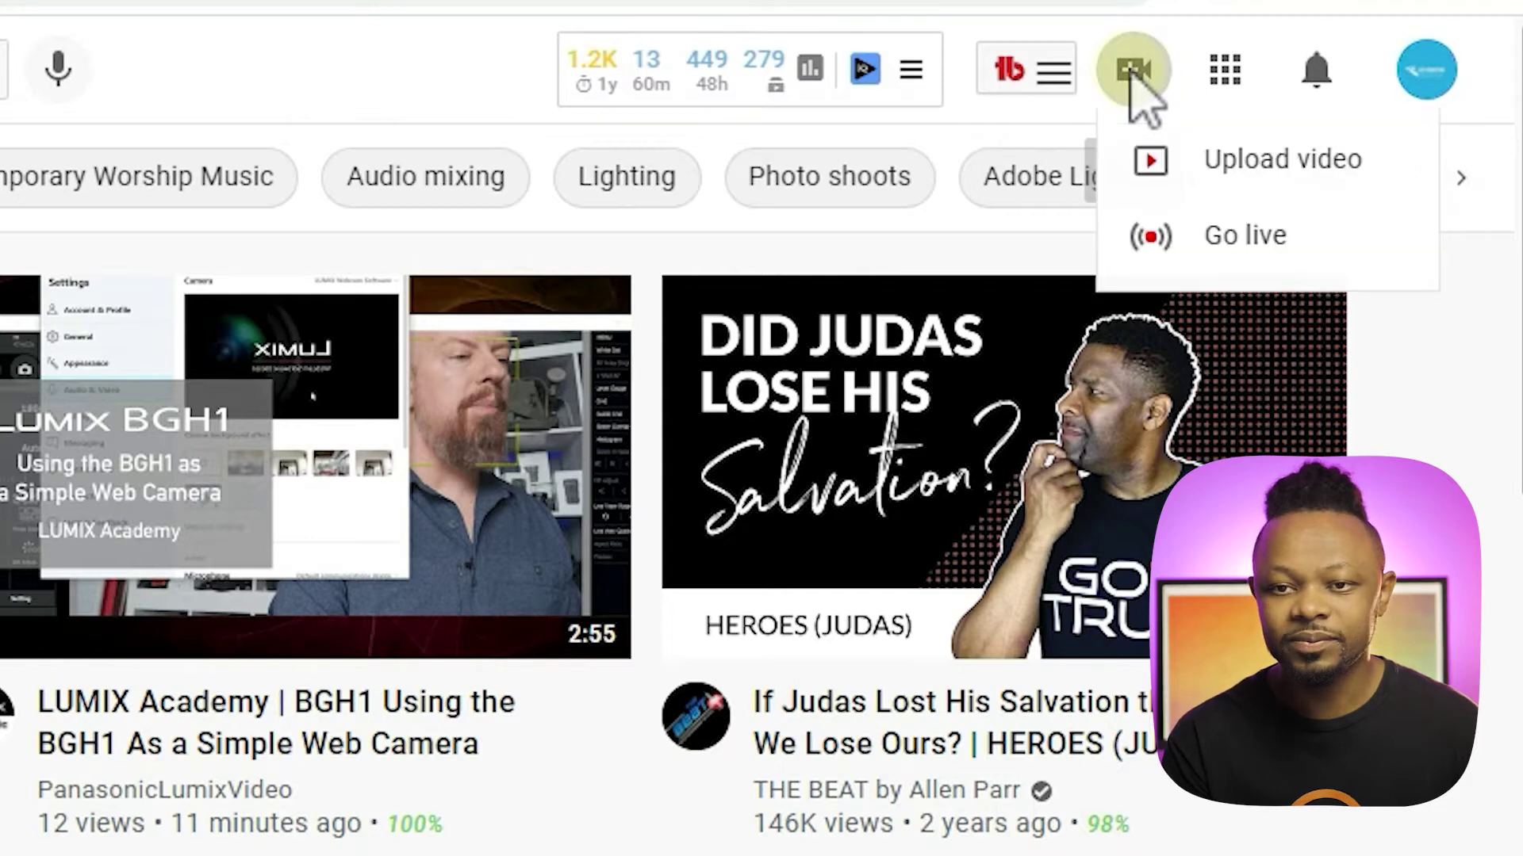
click(1213, 235)
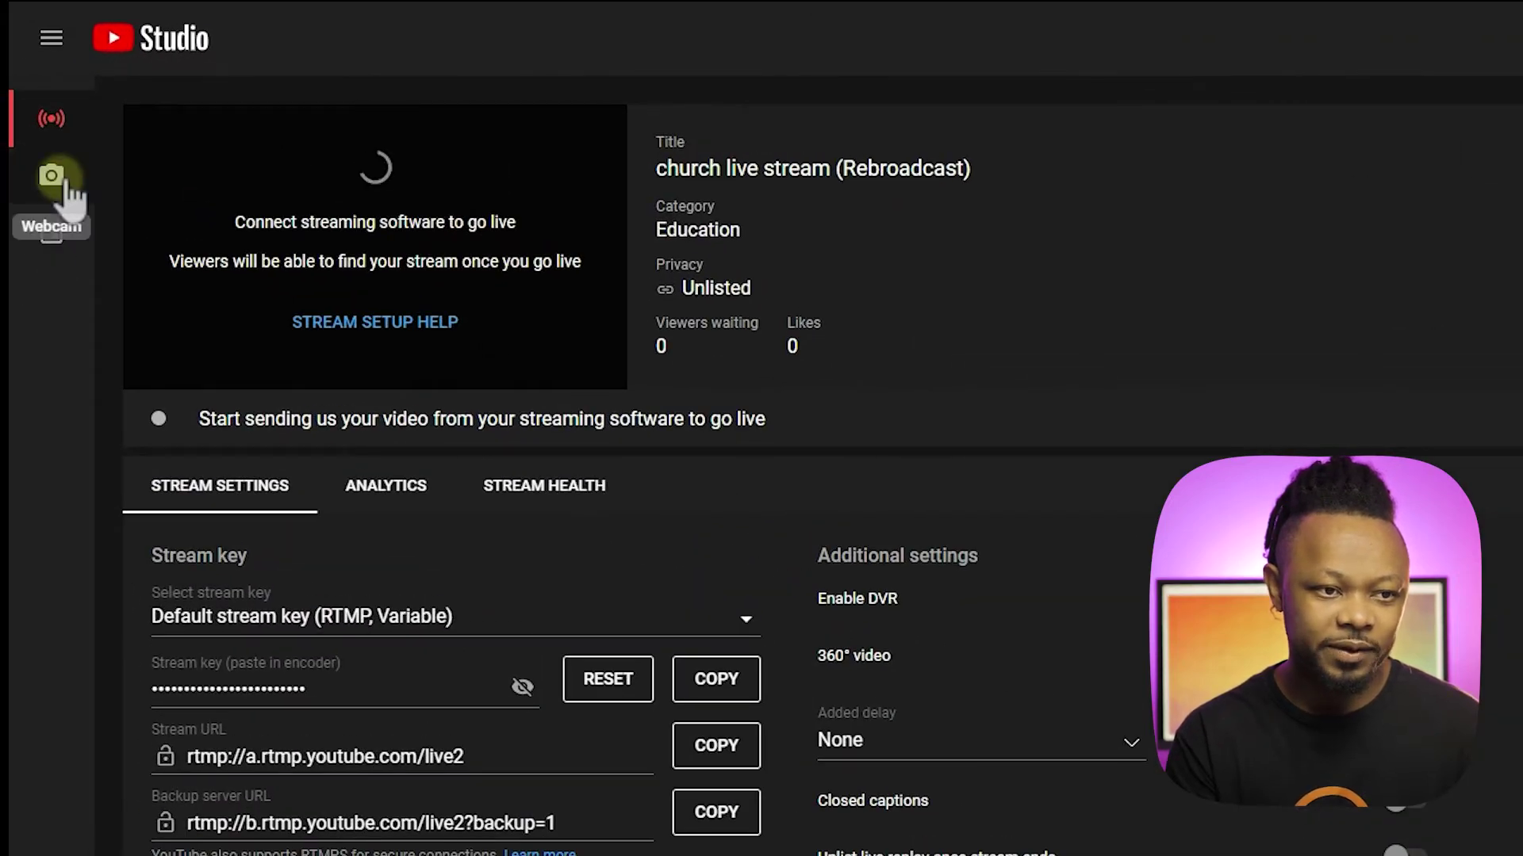
Choose Webcam as the stream source and dismiss the stream settings tip
click(68, 183)
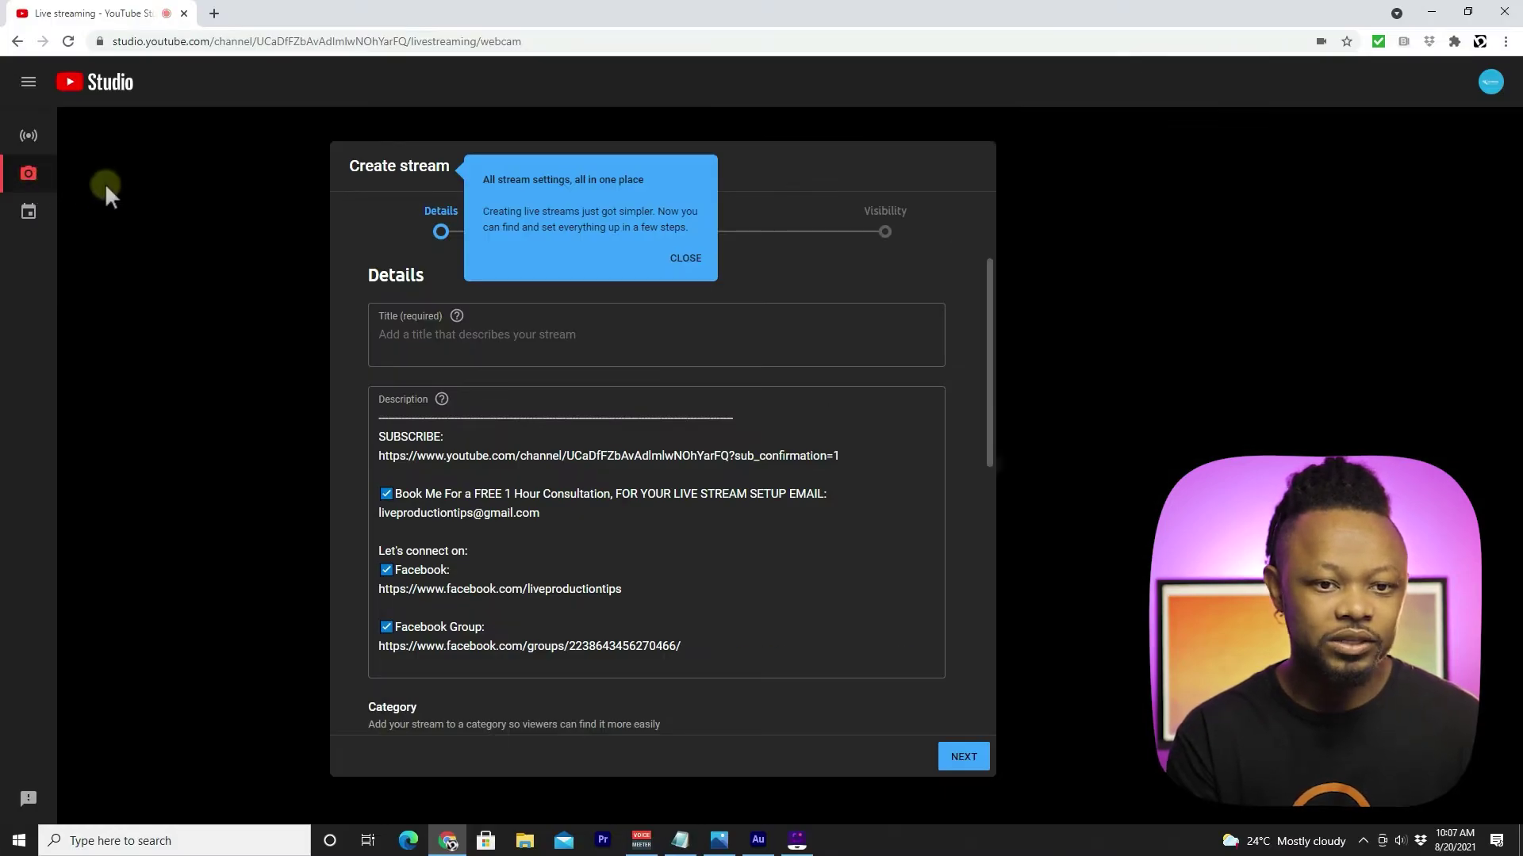
click(696, 263)
scroll(702, 407, down, 2)
scroll(703, 407, up, 2)
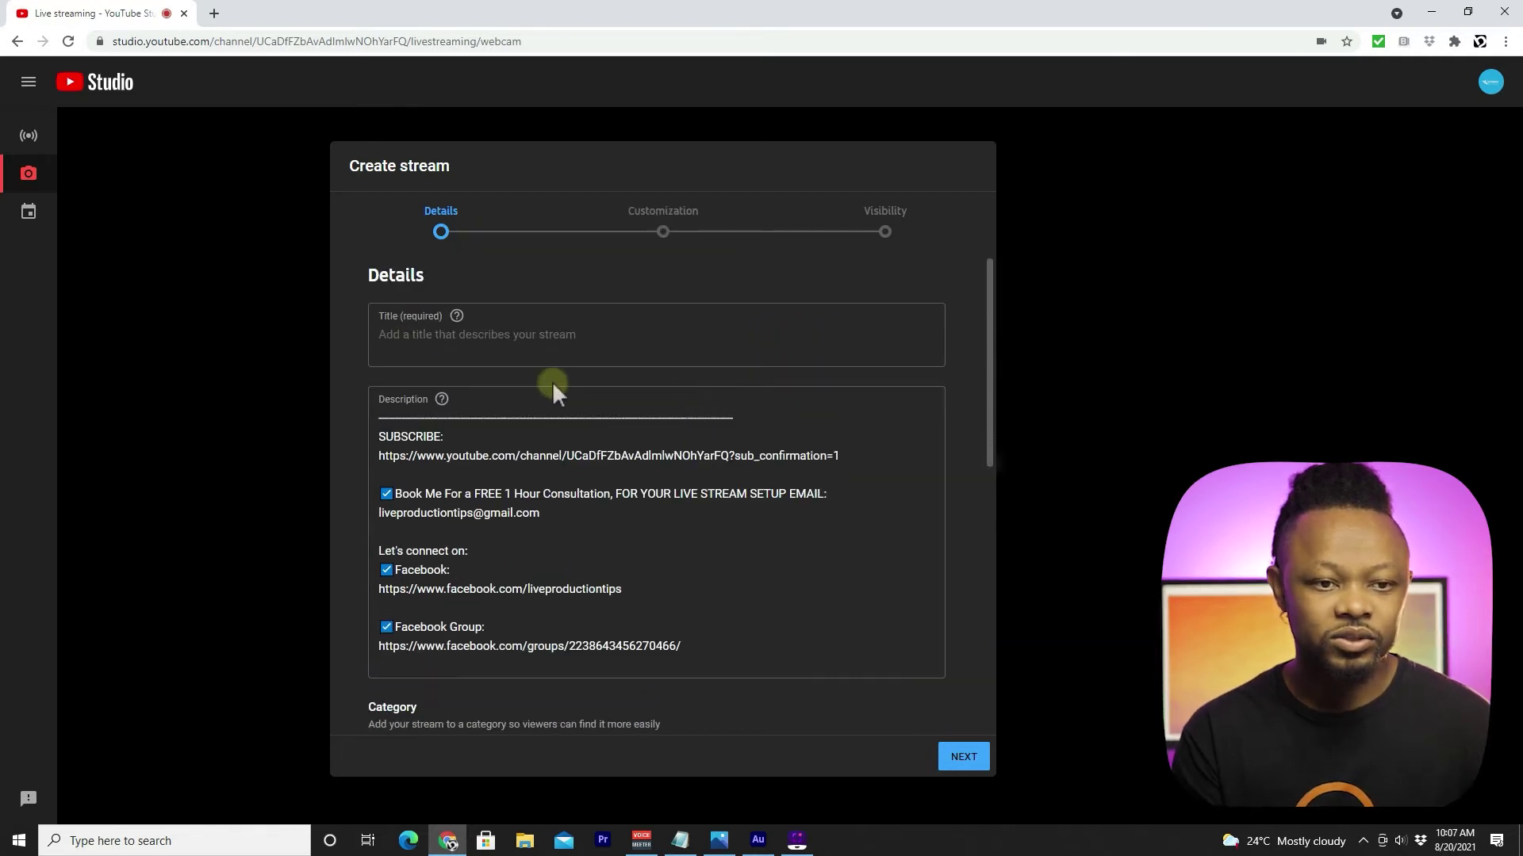
Title the stream 'Testing' and start its description with 'Test'
click(477, 340)
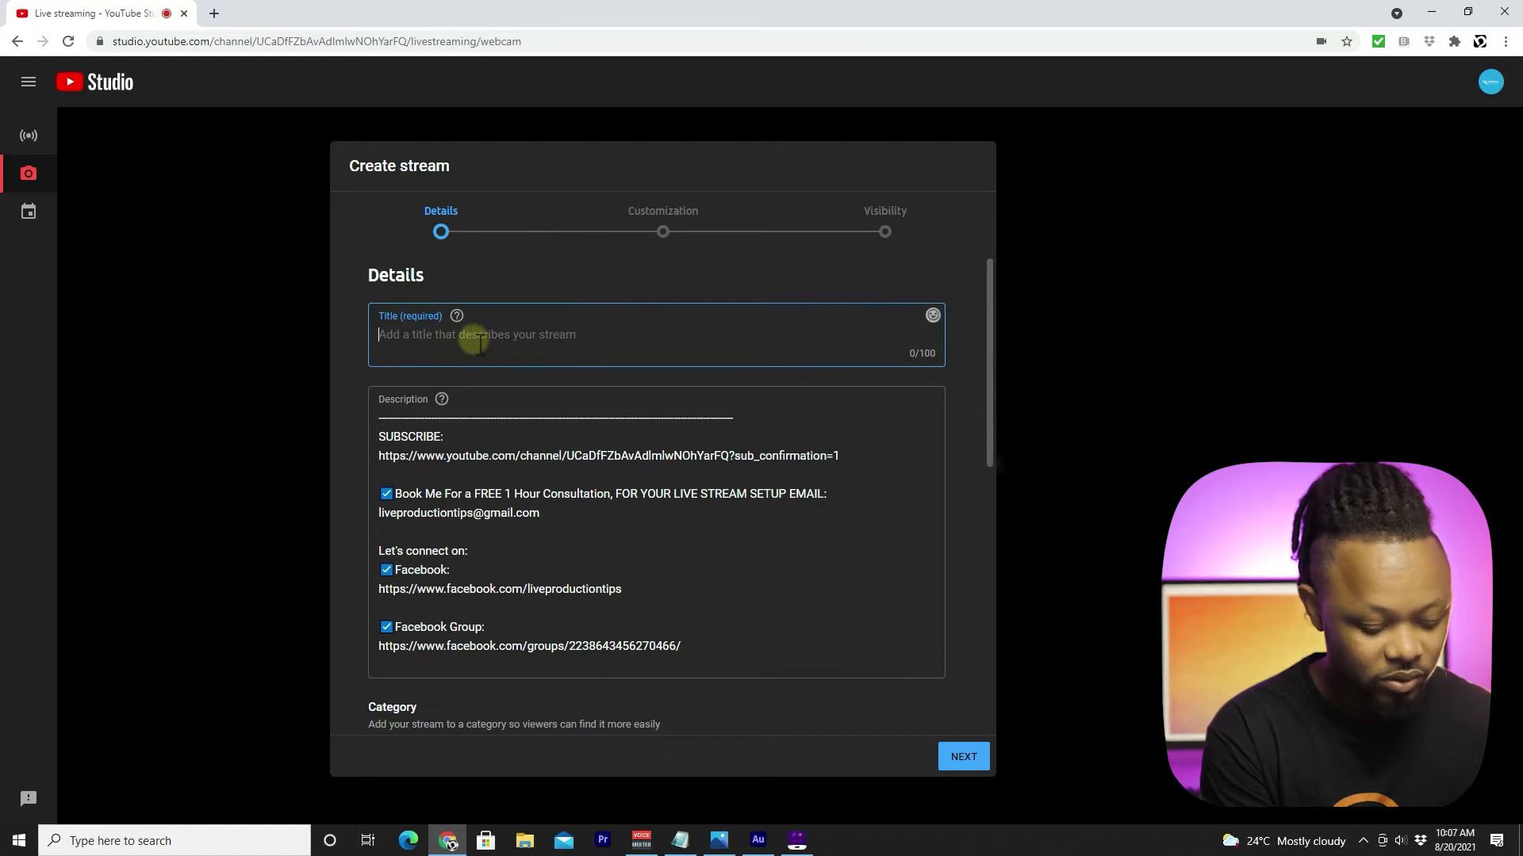
text(Testing)
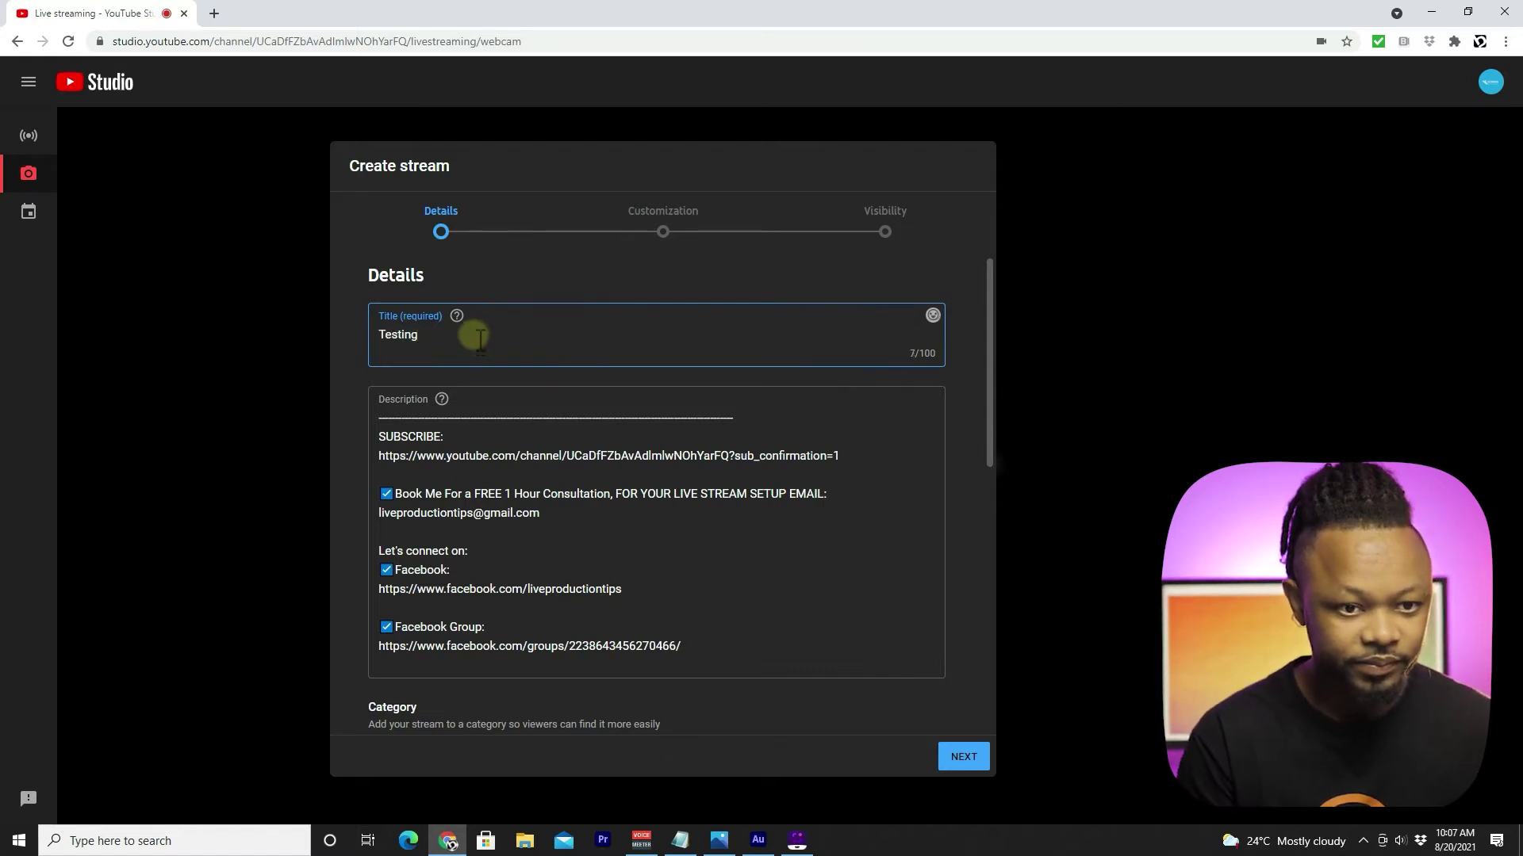
click(389, 418)
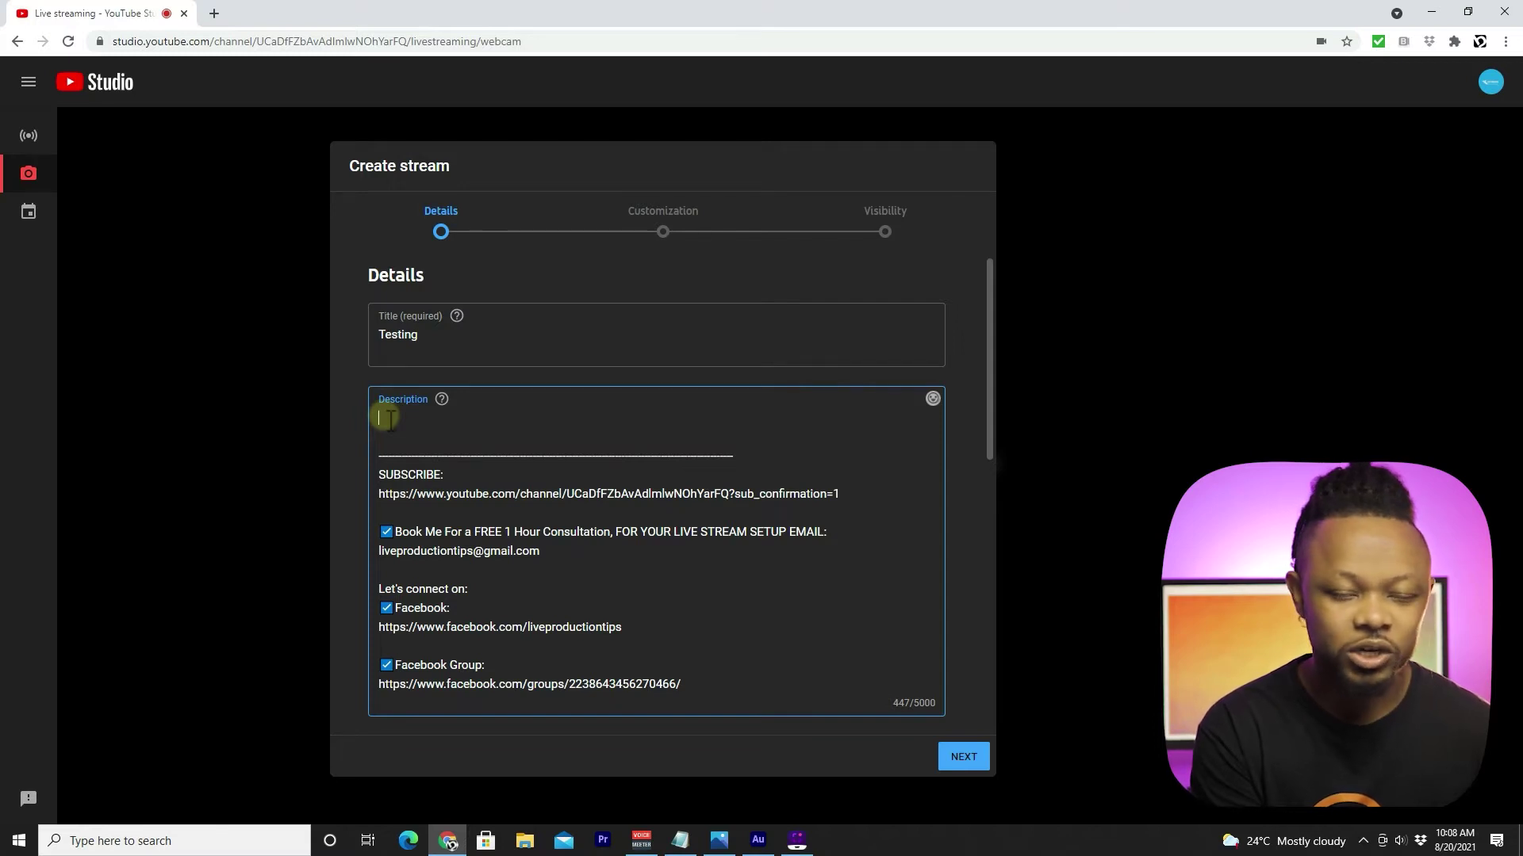
text(Test)
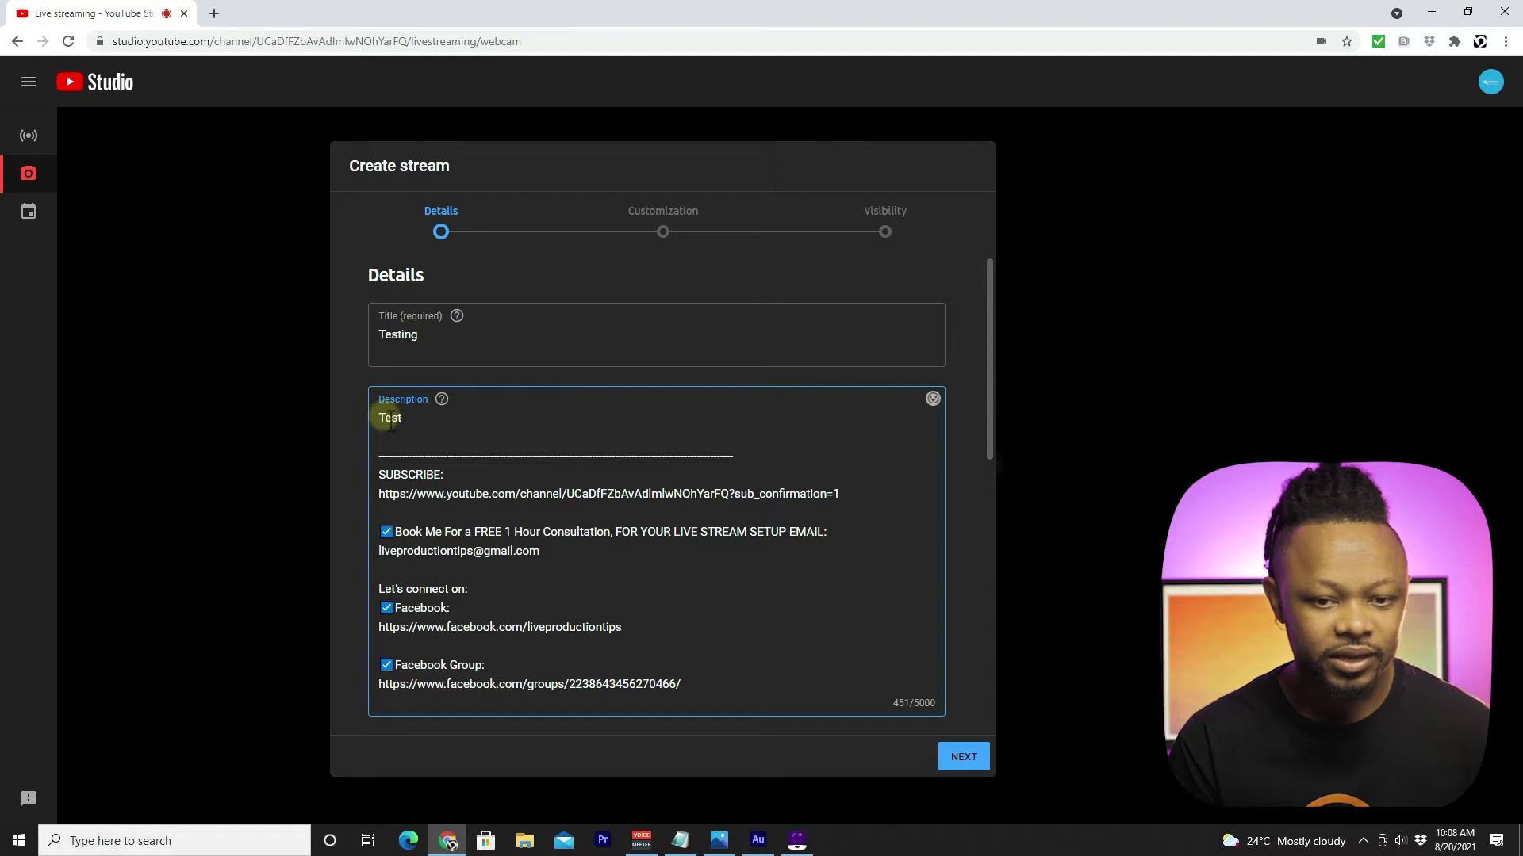
Review the rest of the stream details and continue to the Customization step
scroll(498, 317, down, 6)
scroll(506, 485, down, 2)
scroll(510, 486, up, 3)
scroll(512, 487, down, 3)
scroll(510, 491, up, 4)
scroll(515, 488, down, 1)
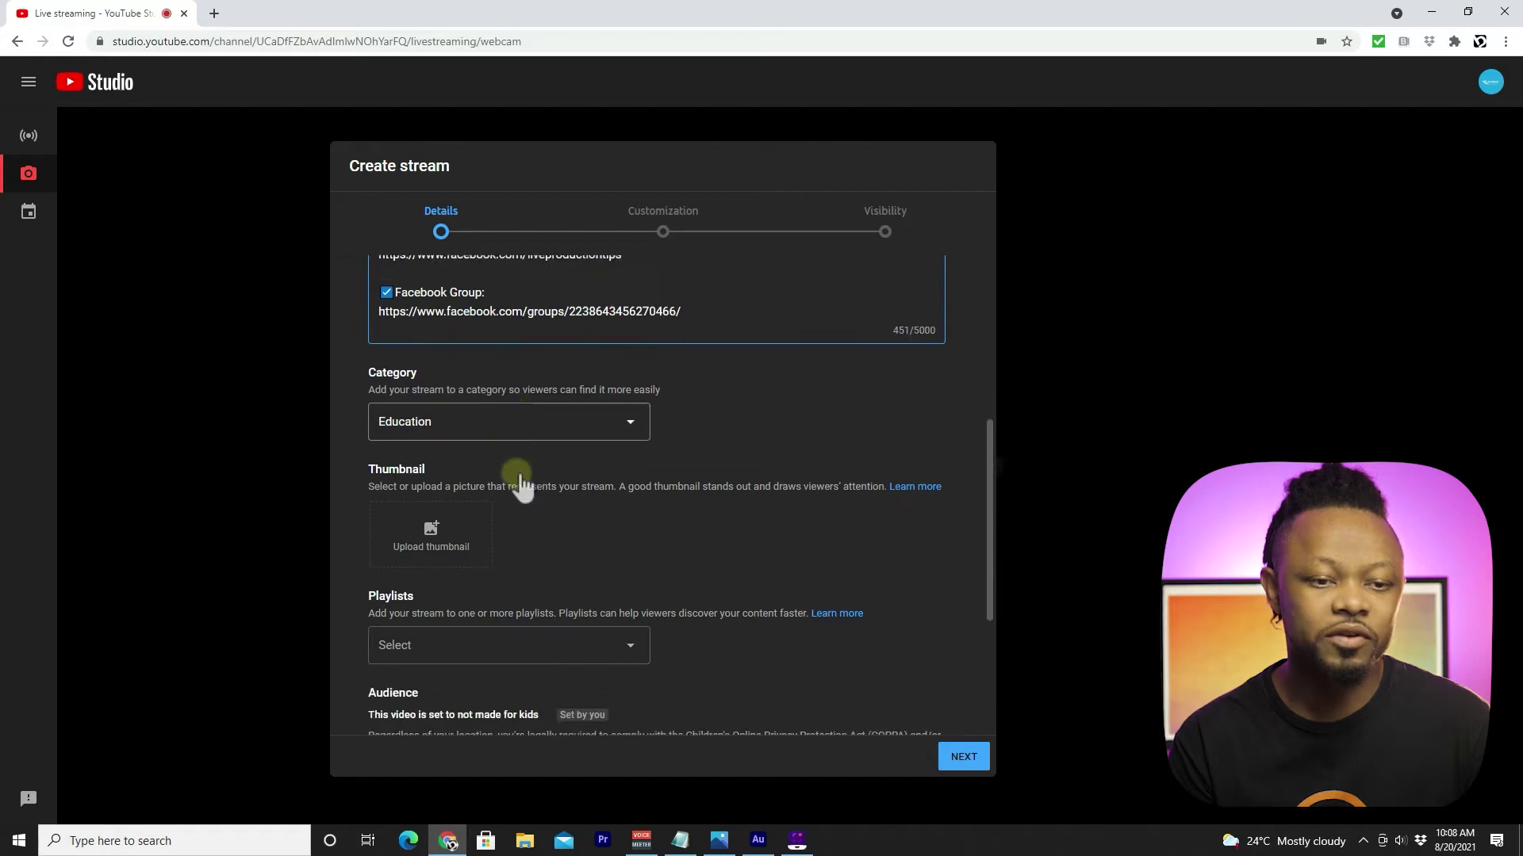
scroll(520, 483, down, 1)
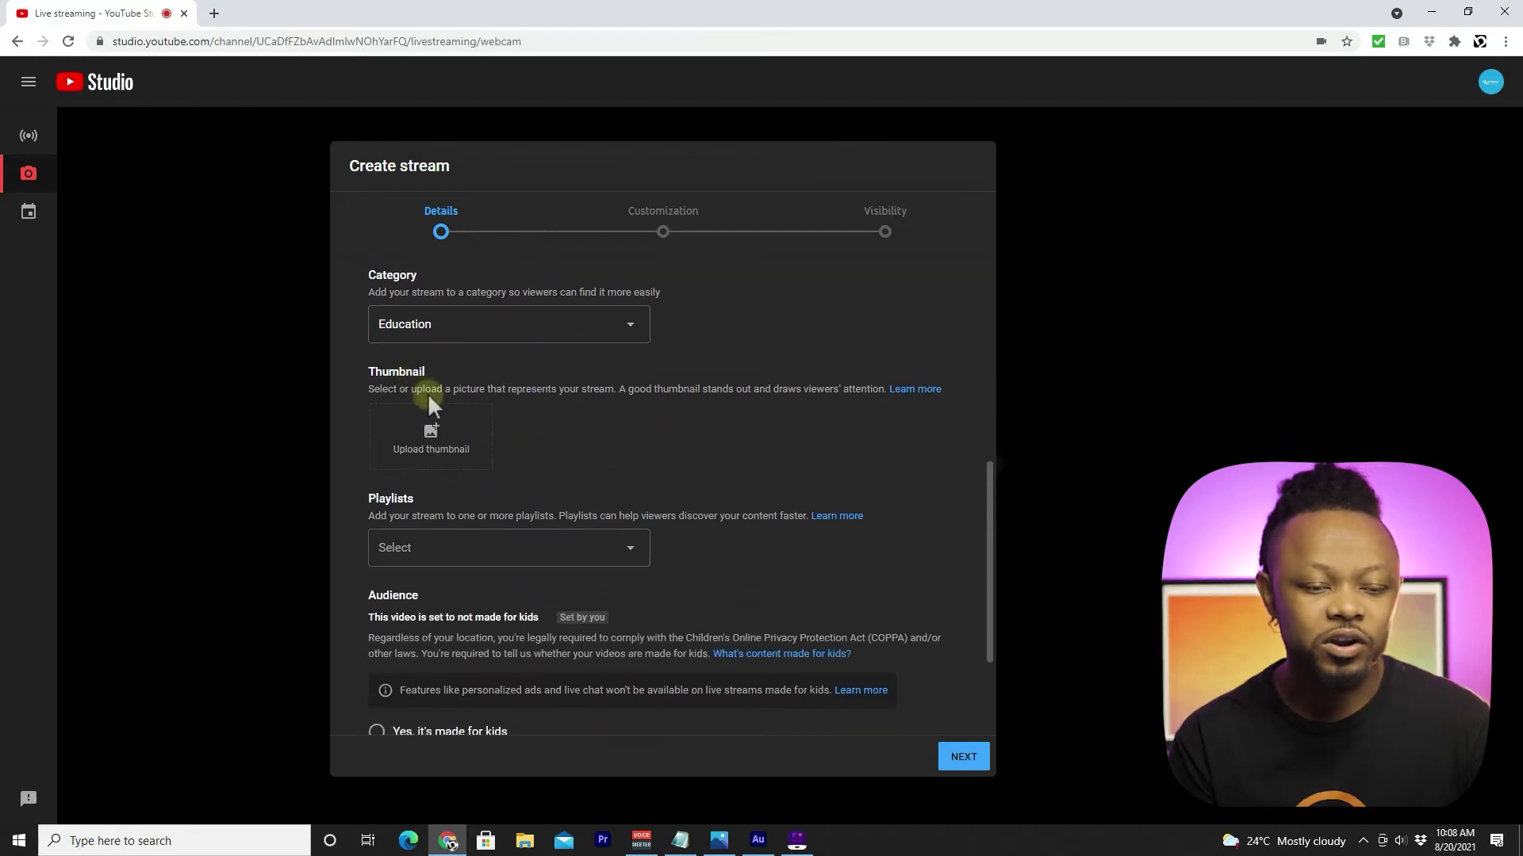
scroll(434, 441, down, 2)
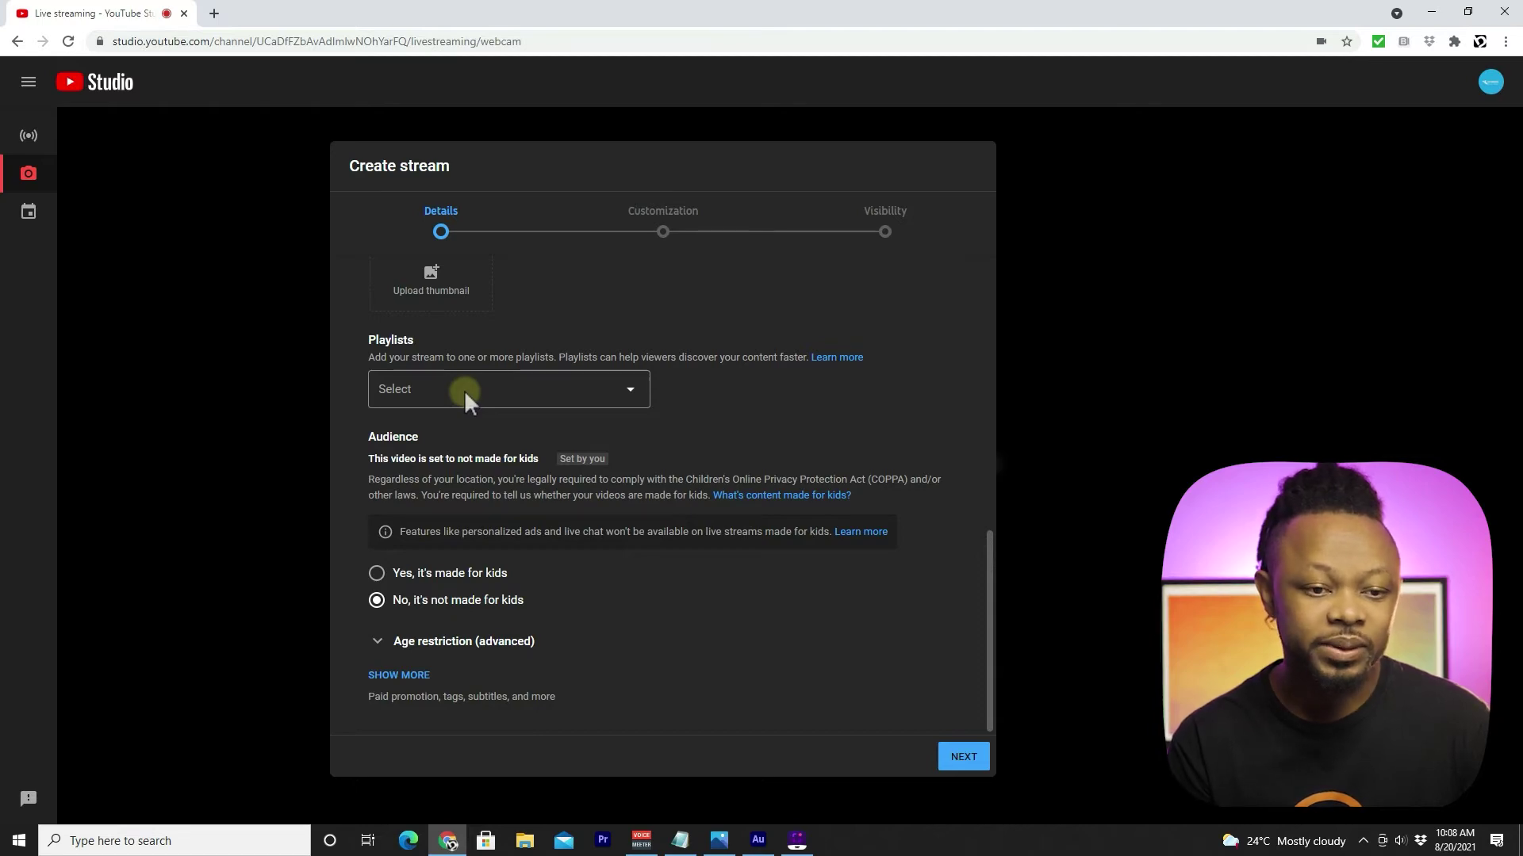
scroll(478, 413, up, 7)
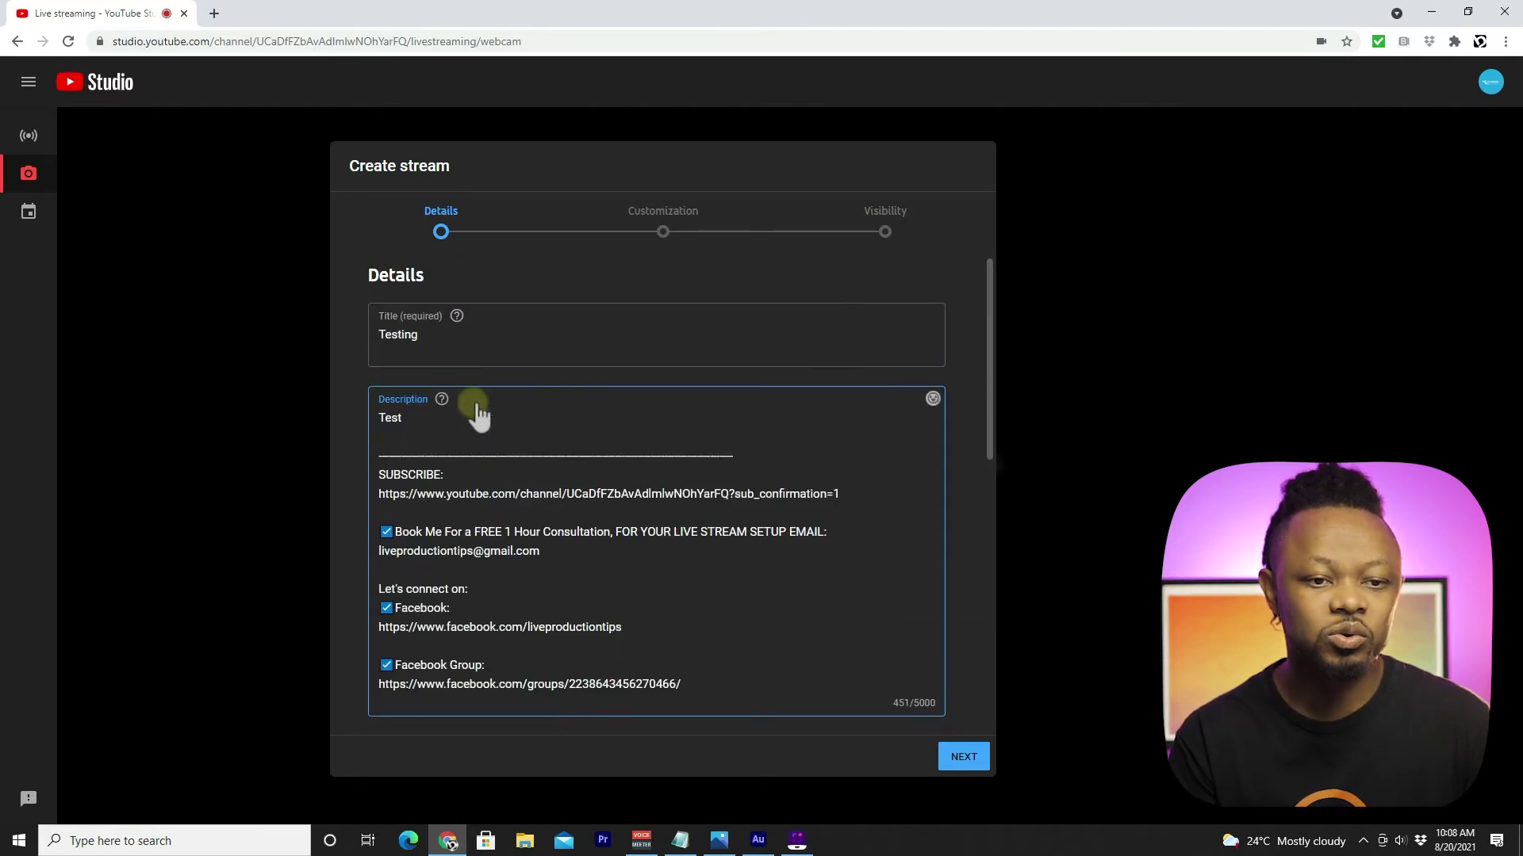
scroll(595, 474, down, 1)
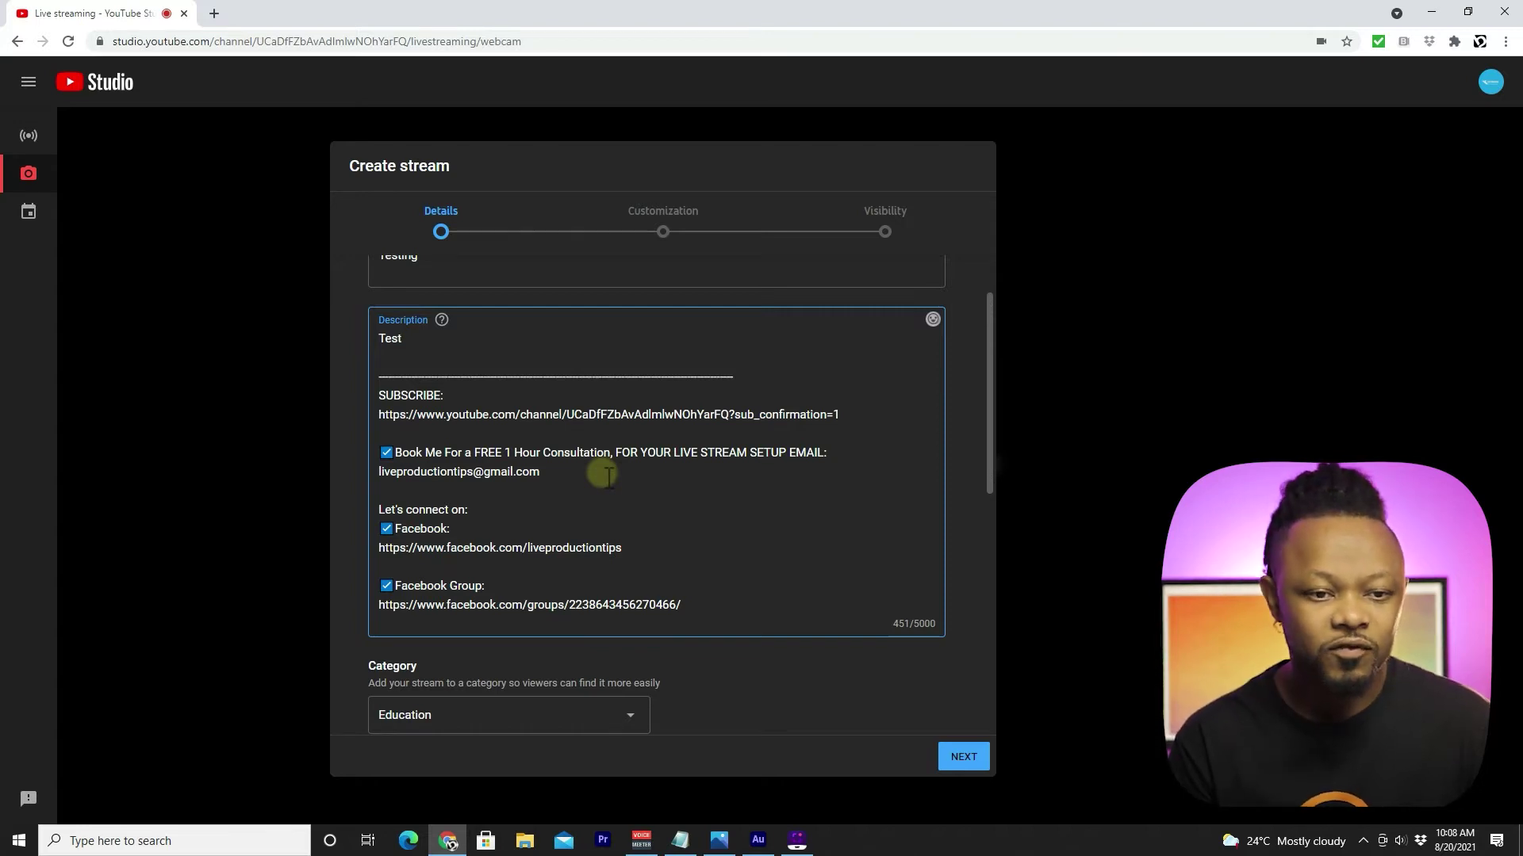
scroll(647, 459, up, 1)
scroll(647, 458, down, 2)
scroll(647, 459, up, 2)
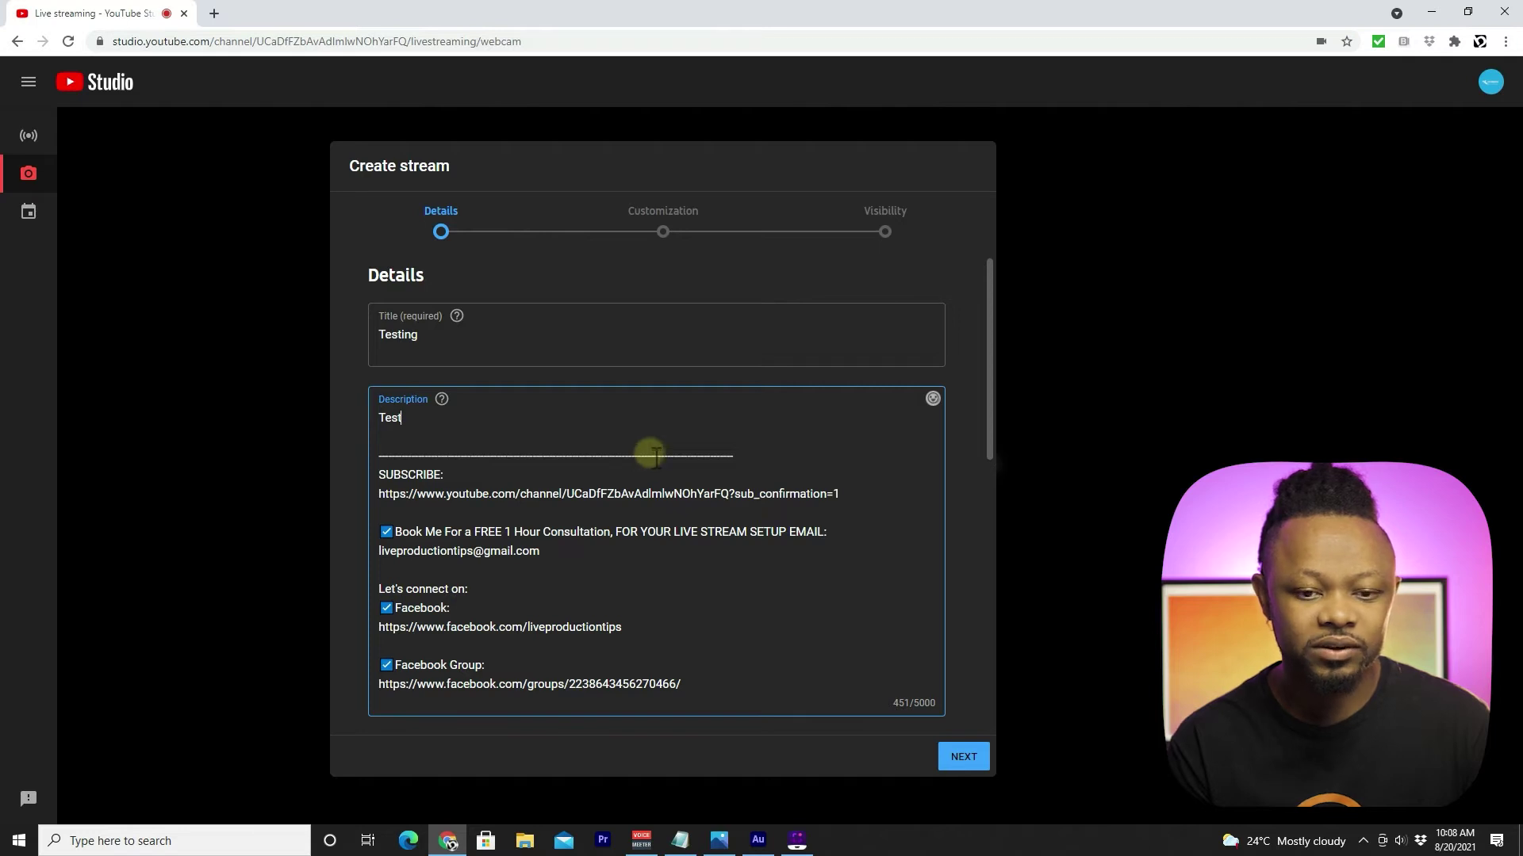
click(974, 761)
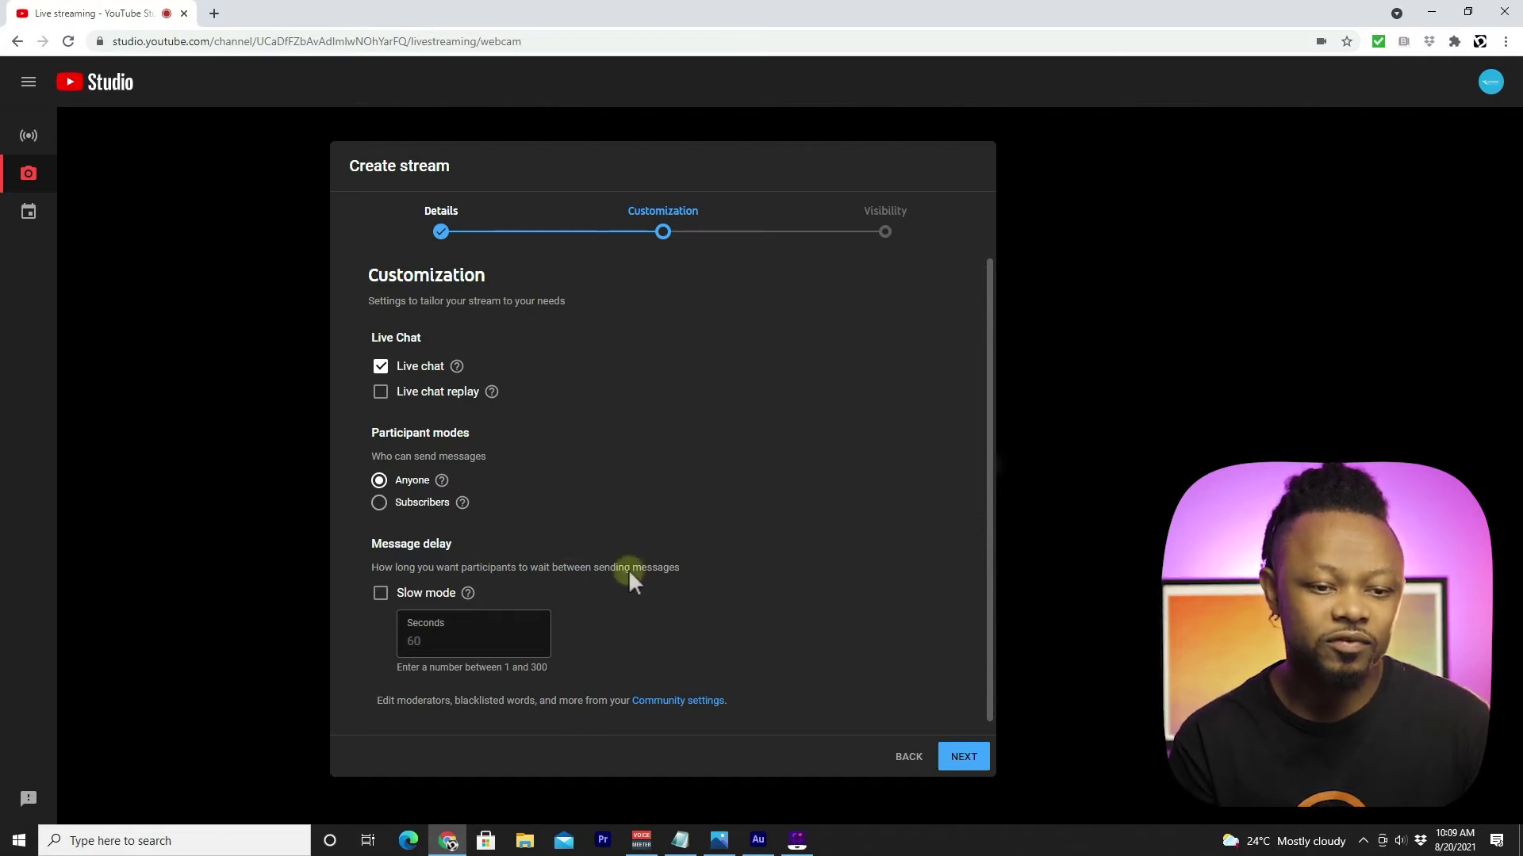
Keep the default live chat settings, set privacy to Unlisted, and finish creating the stream
scroll(642, 649, down, 1)
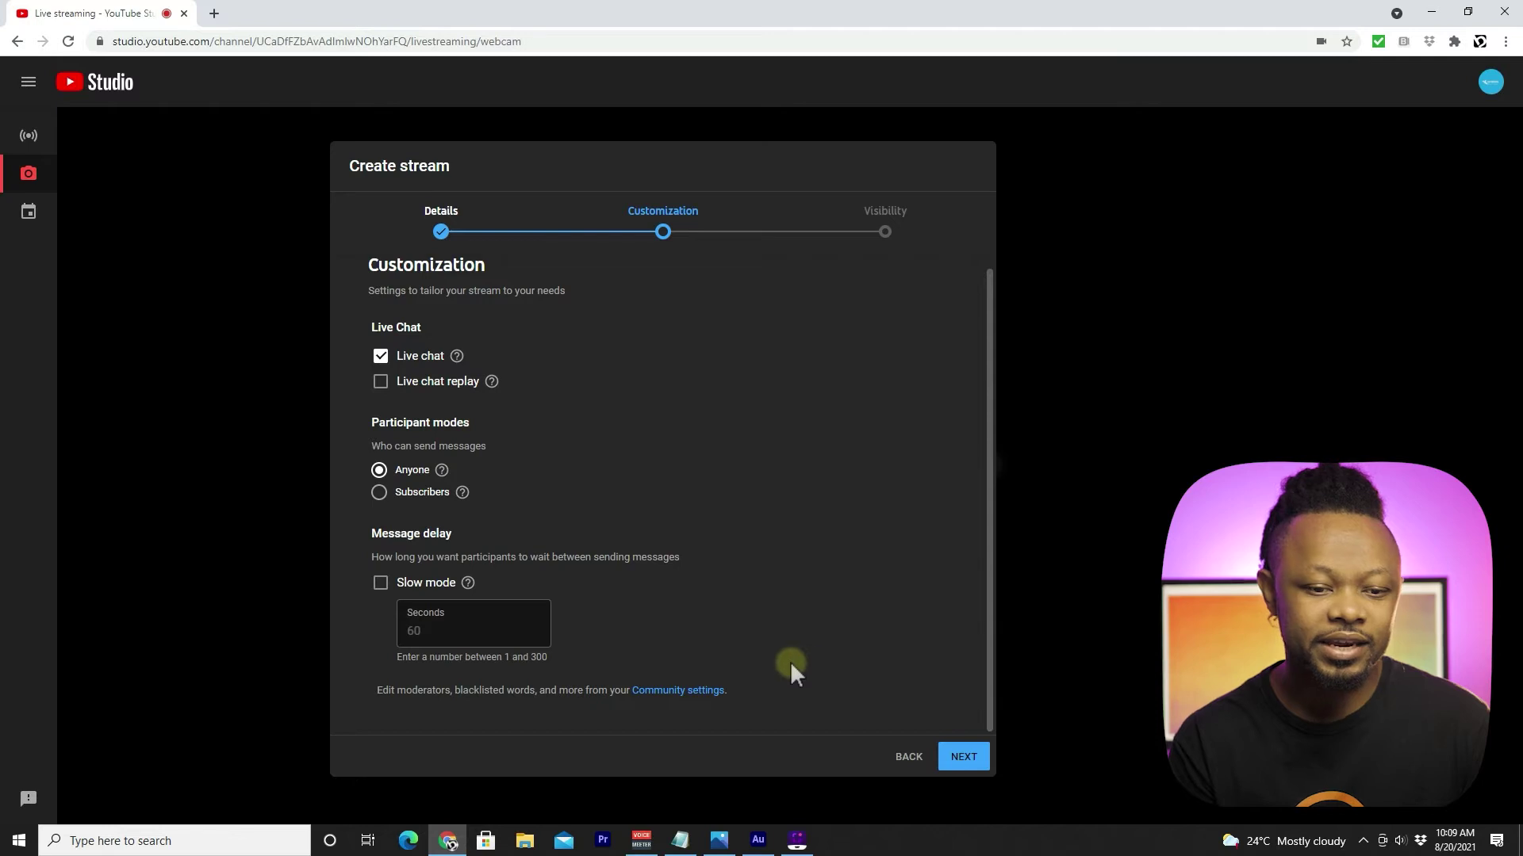
click(971, 755)
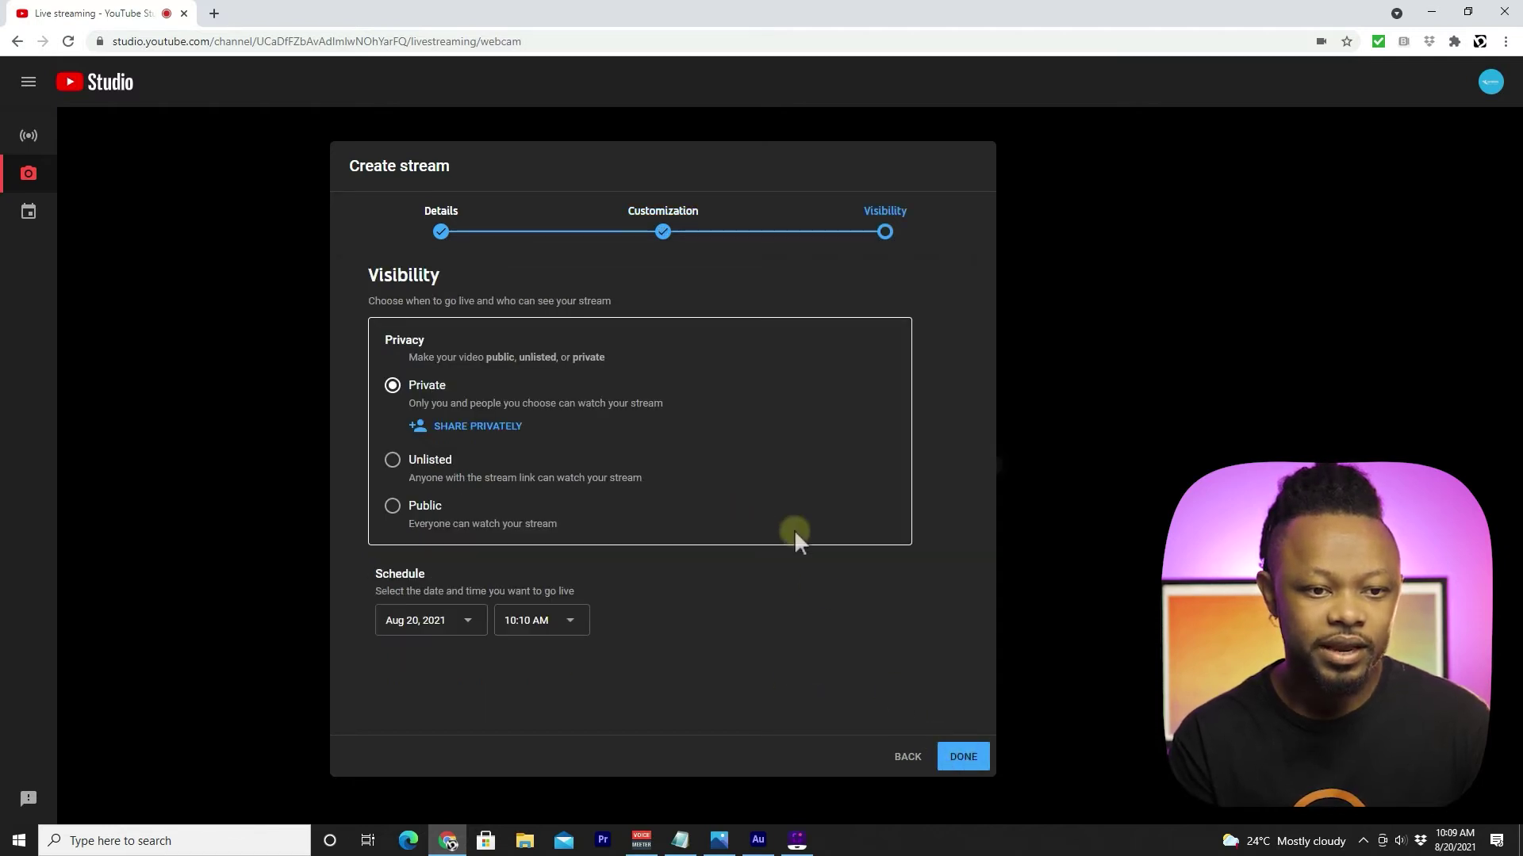
click(393, 465)
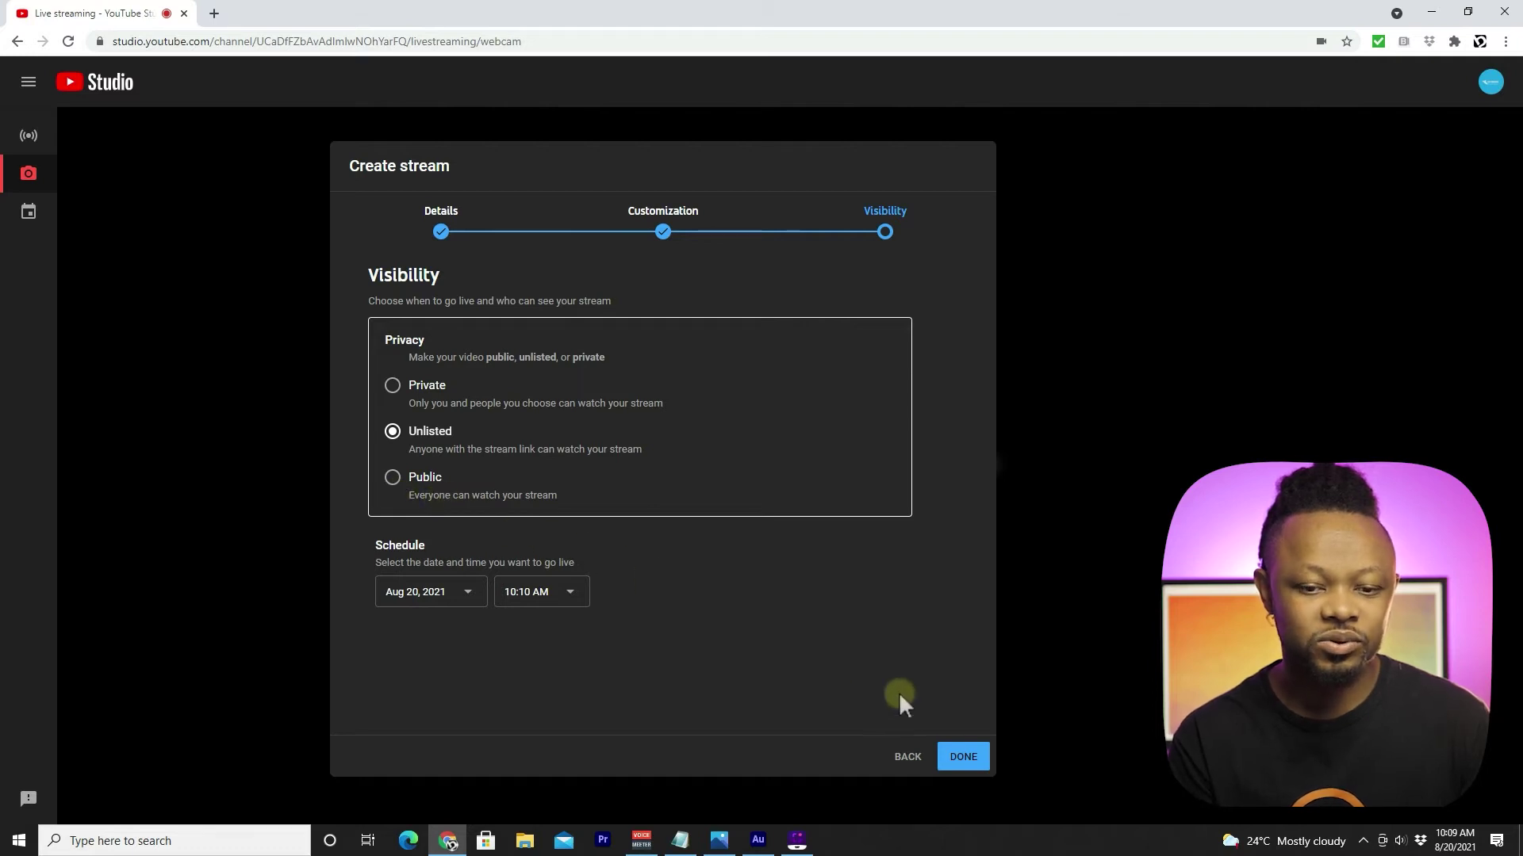
click(963, 753)
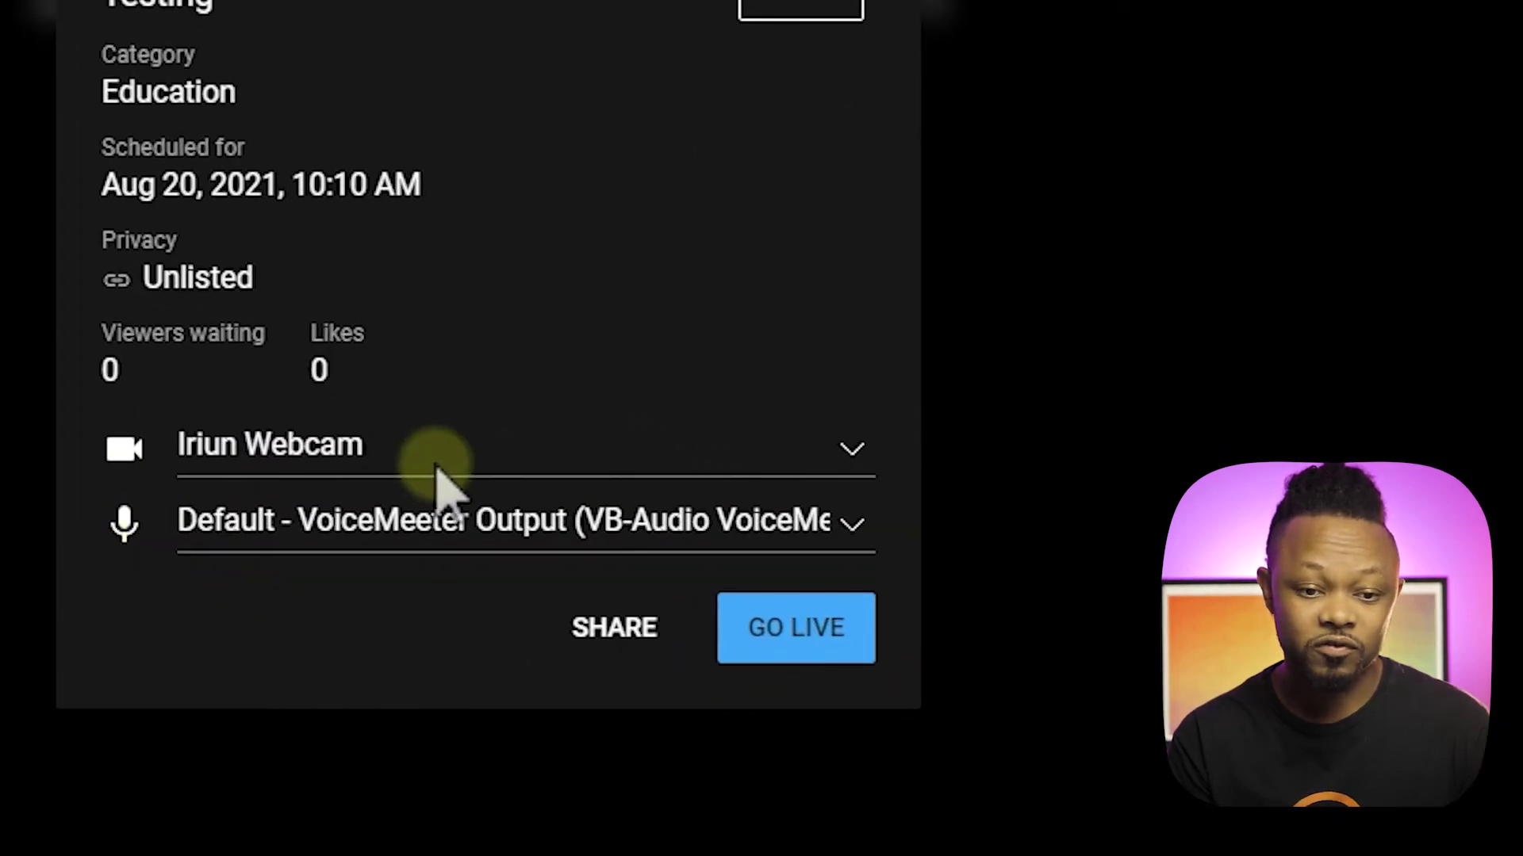
Use USB Video (534d:2109) as camera and Digital Audio Interface (USB Digital Audio) as microphone
click(486, 450)
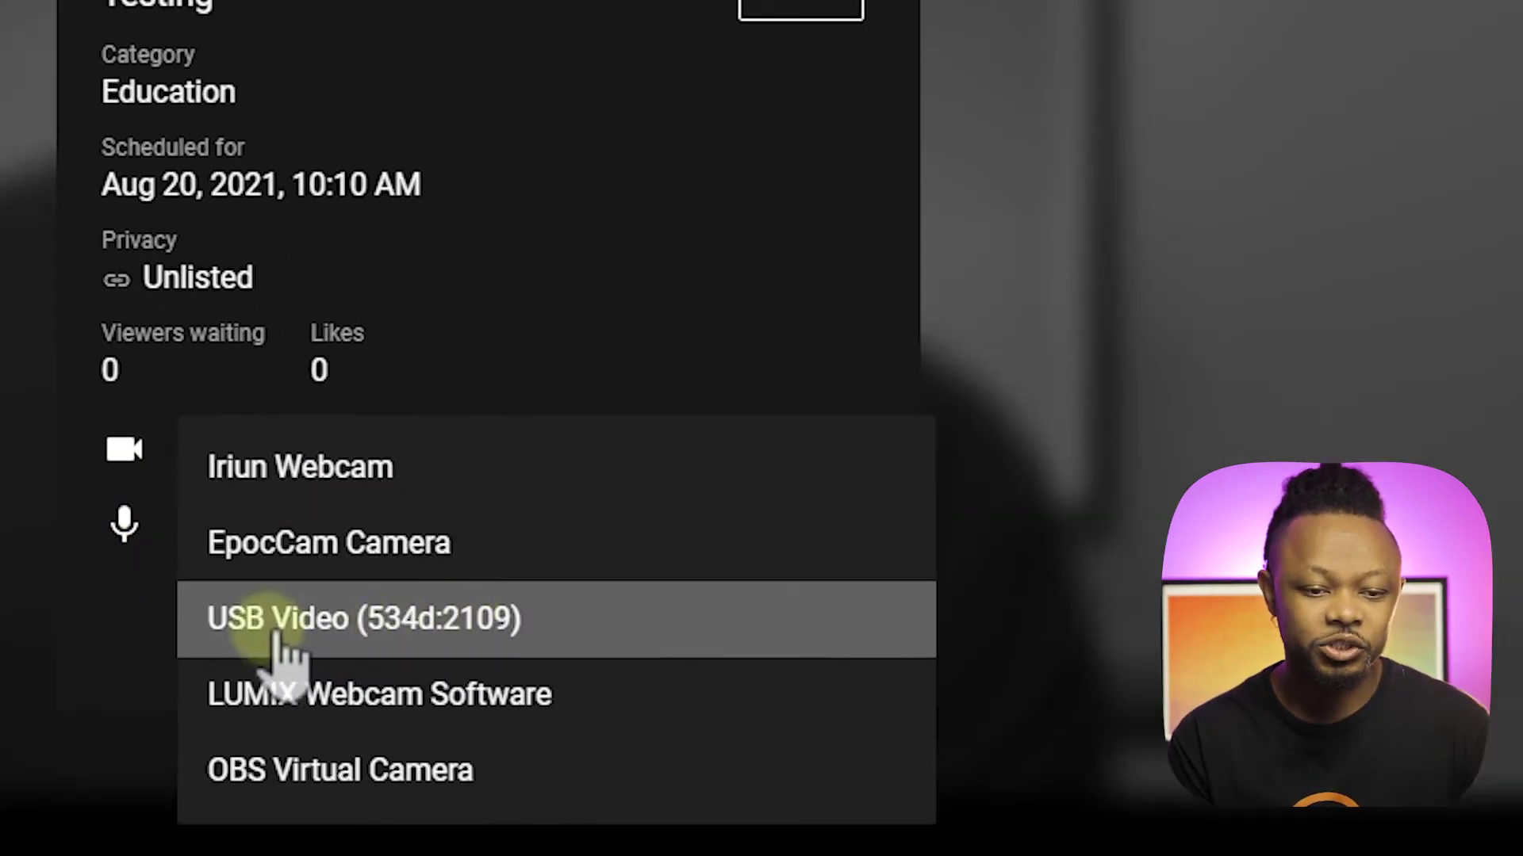
click(277, 622)
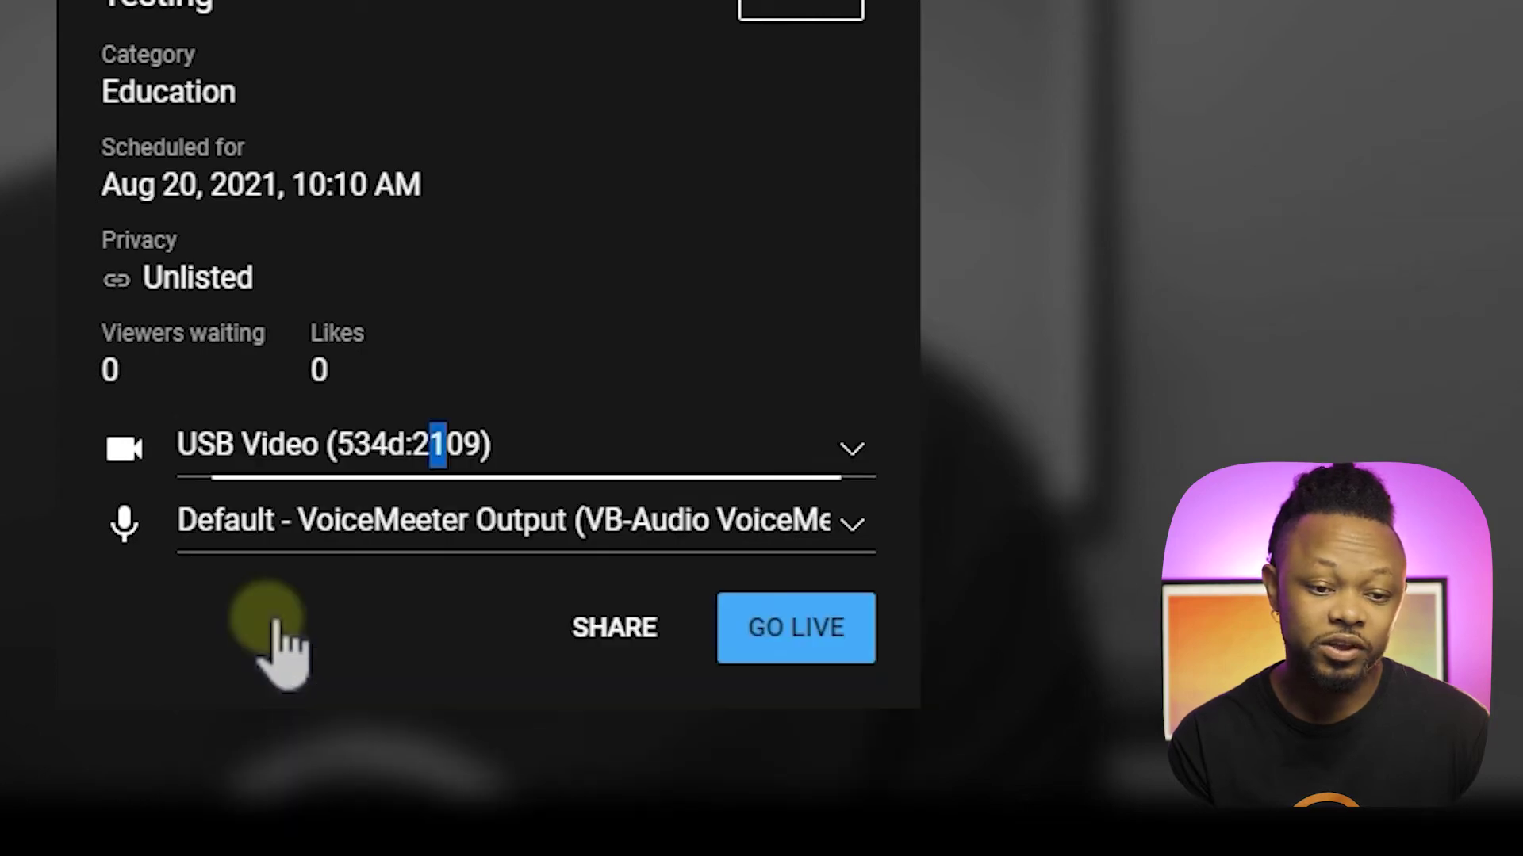
click(434, 529)
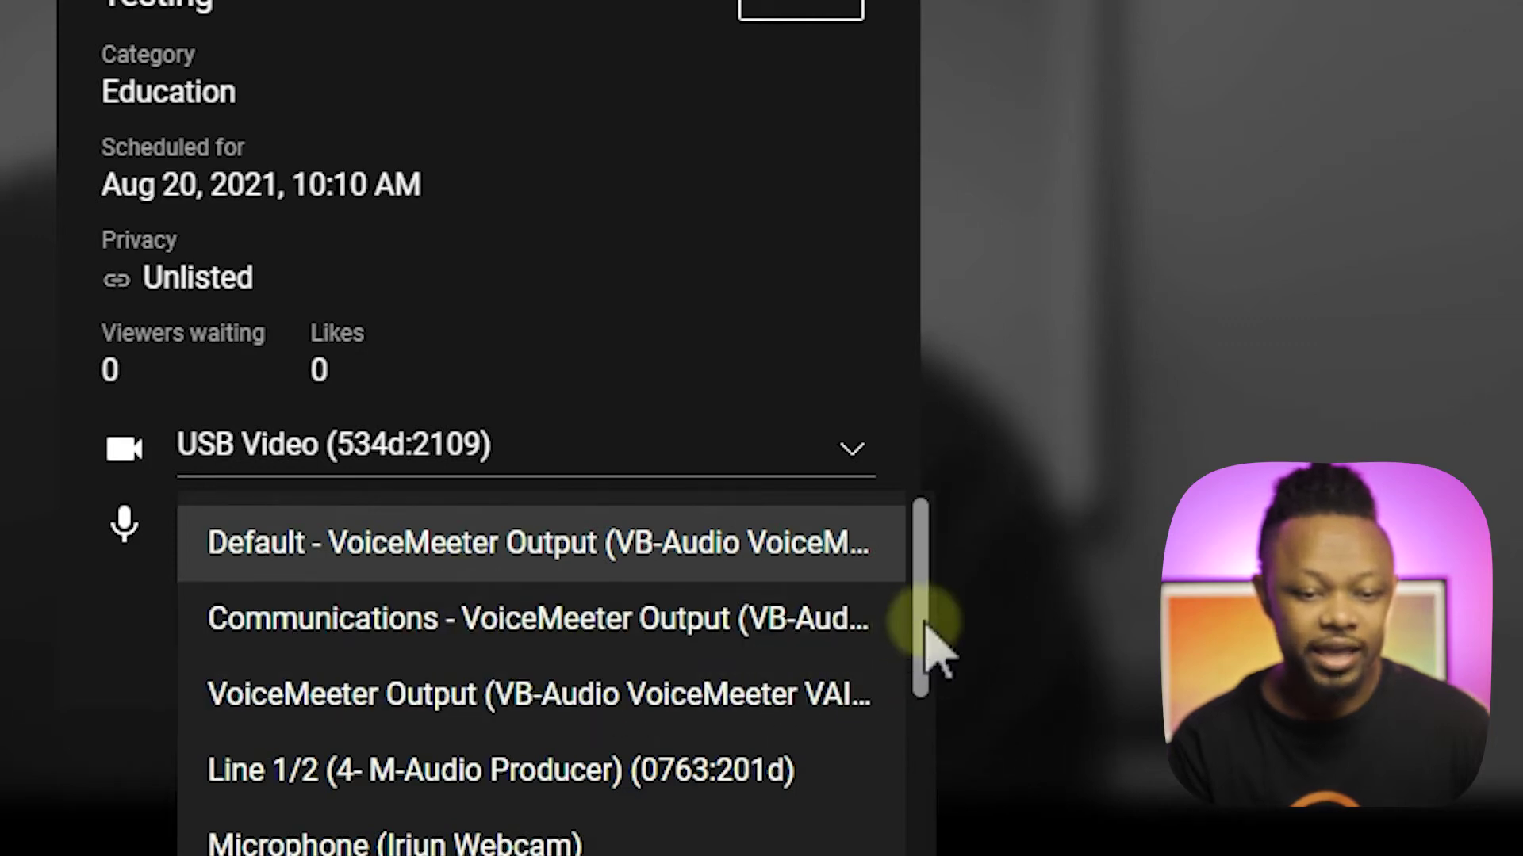
scroll(936, 666, down, 1)
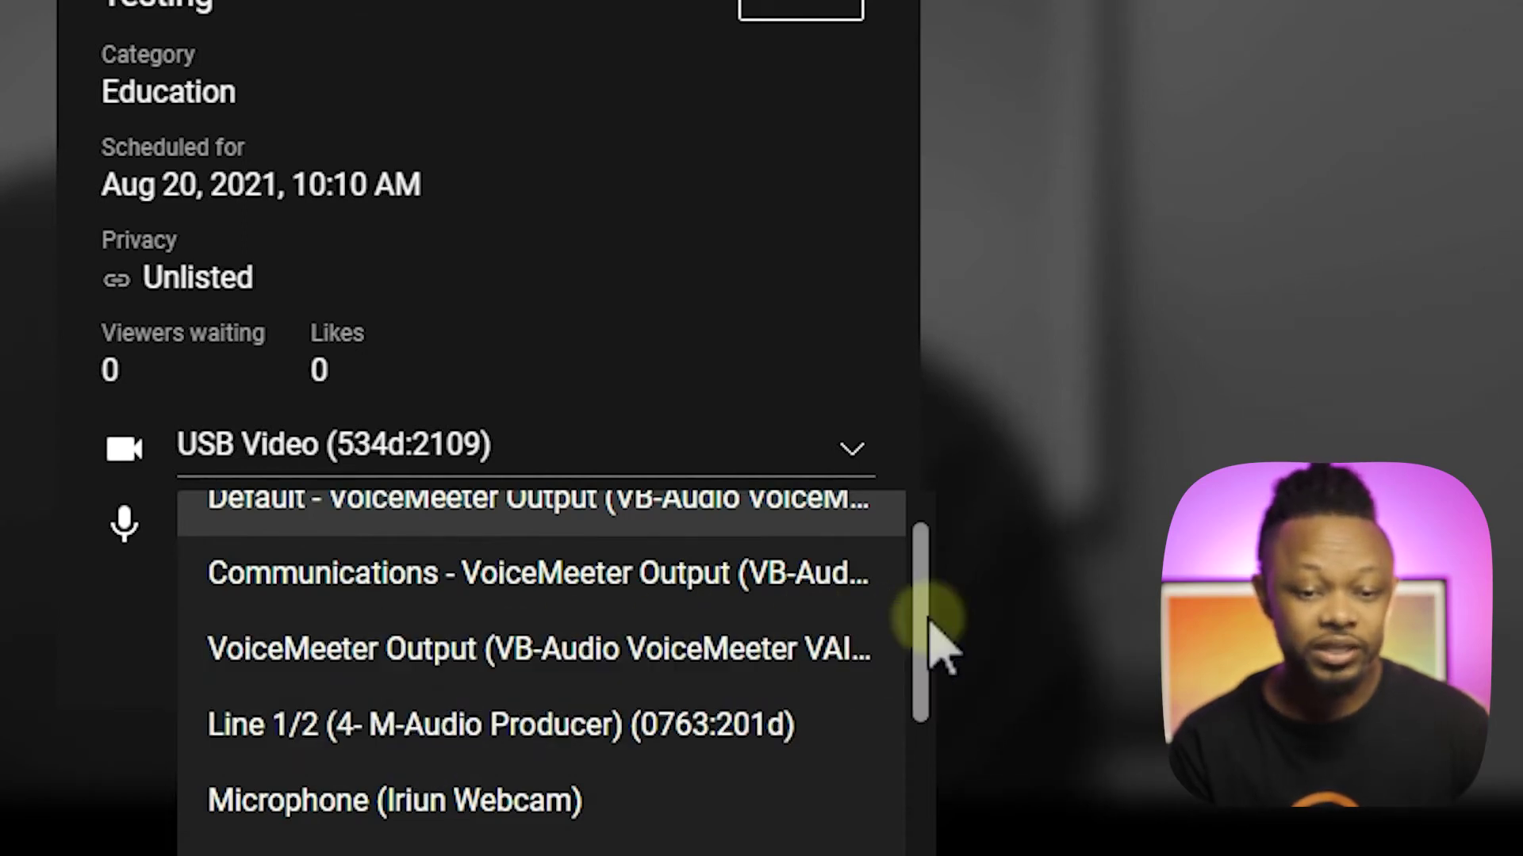
drag(932, 625, 932, 573)
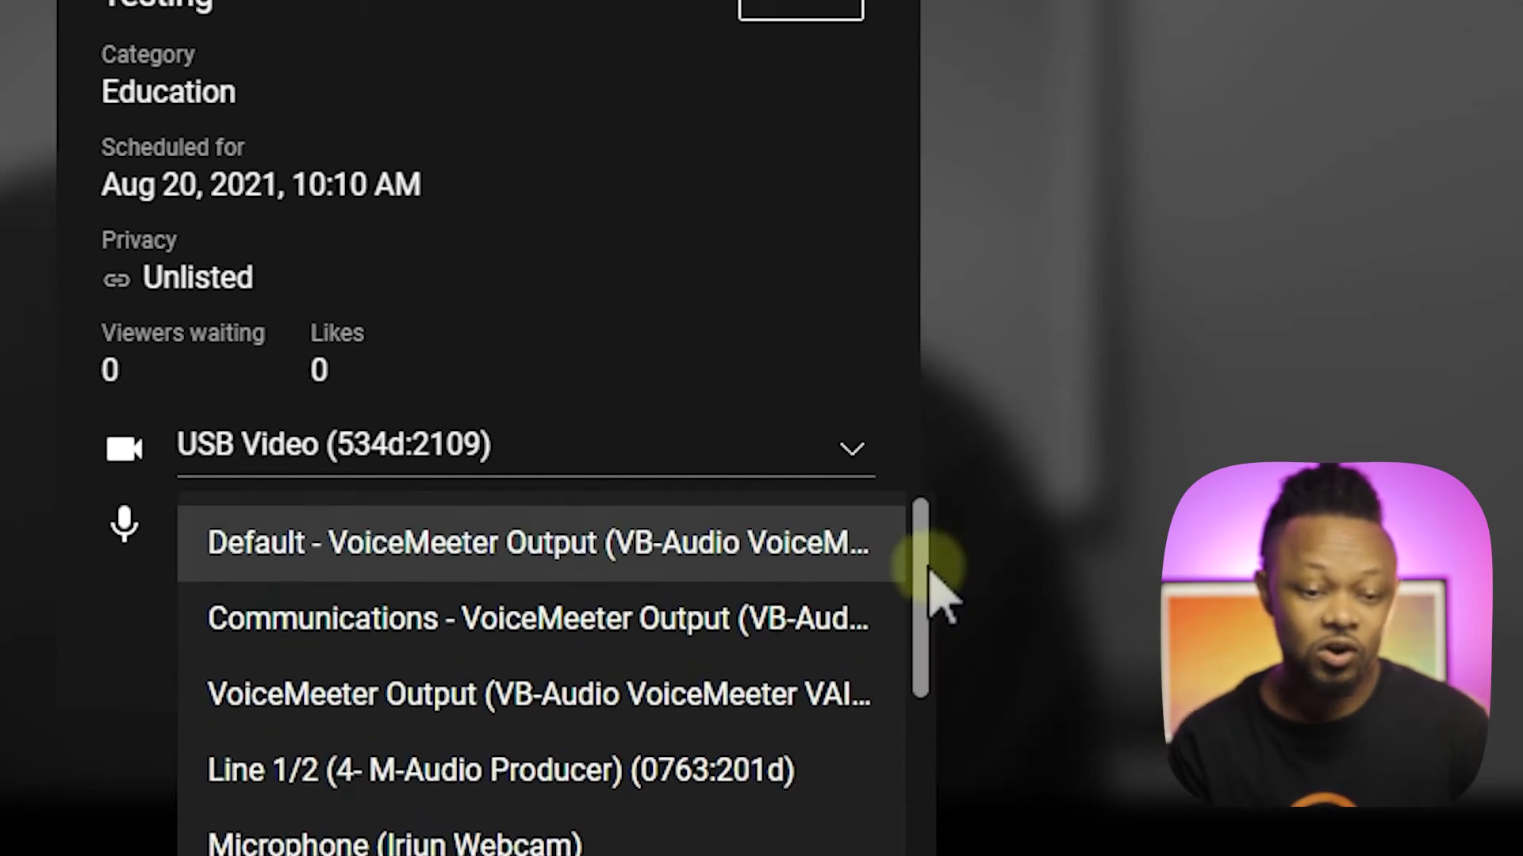
drag(921, 591, 927, 773)
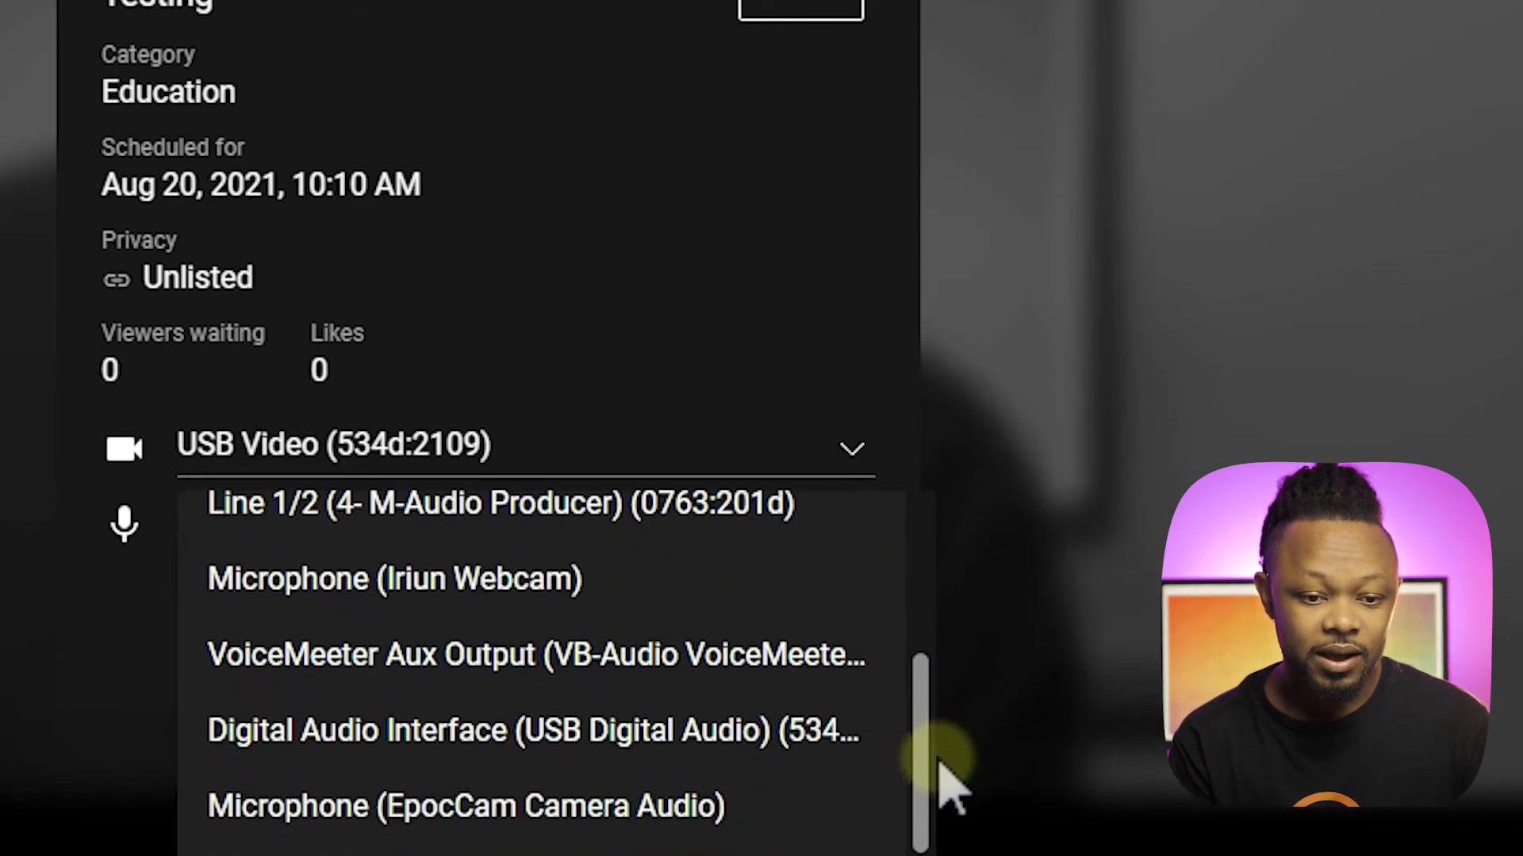
click(547, 731)
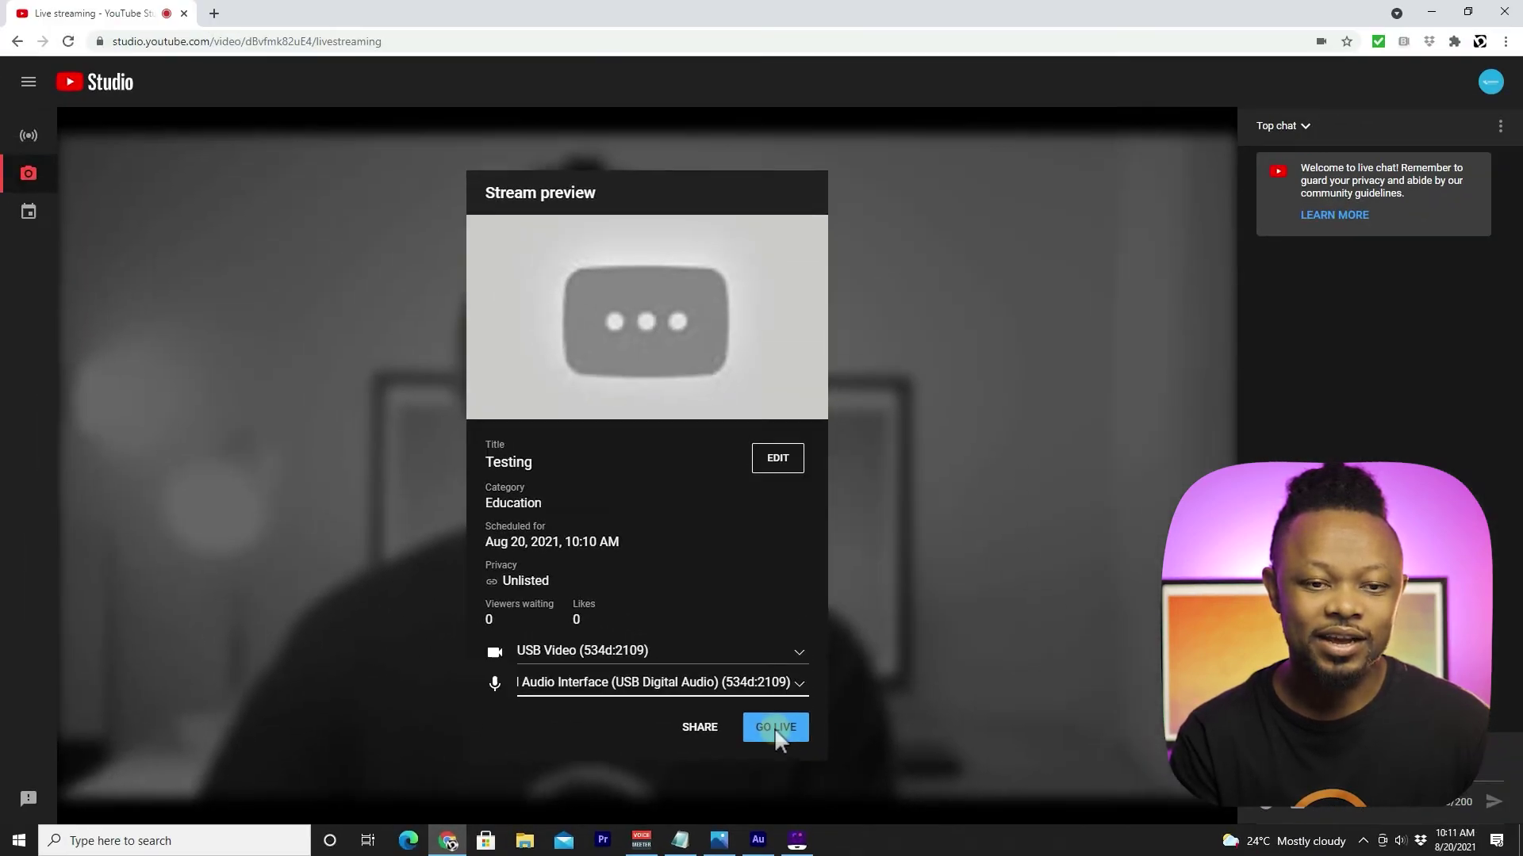
Go live with 'Testing', then review its Details and Customization settings and cancel unchanged
click(781, 646)
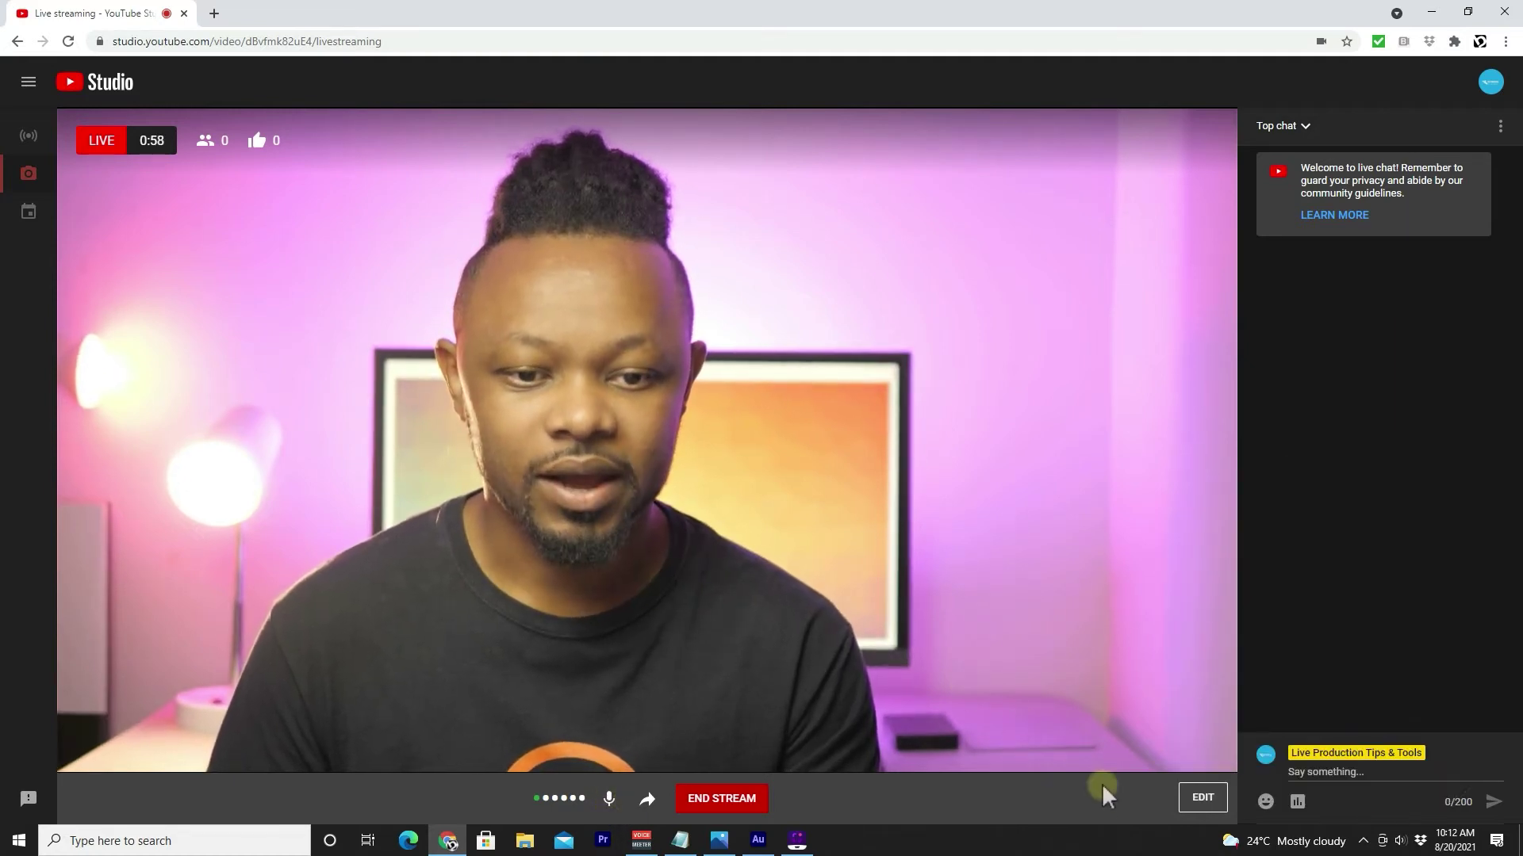
click(1203, 798)
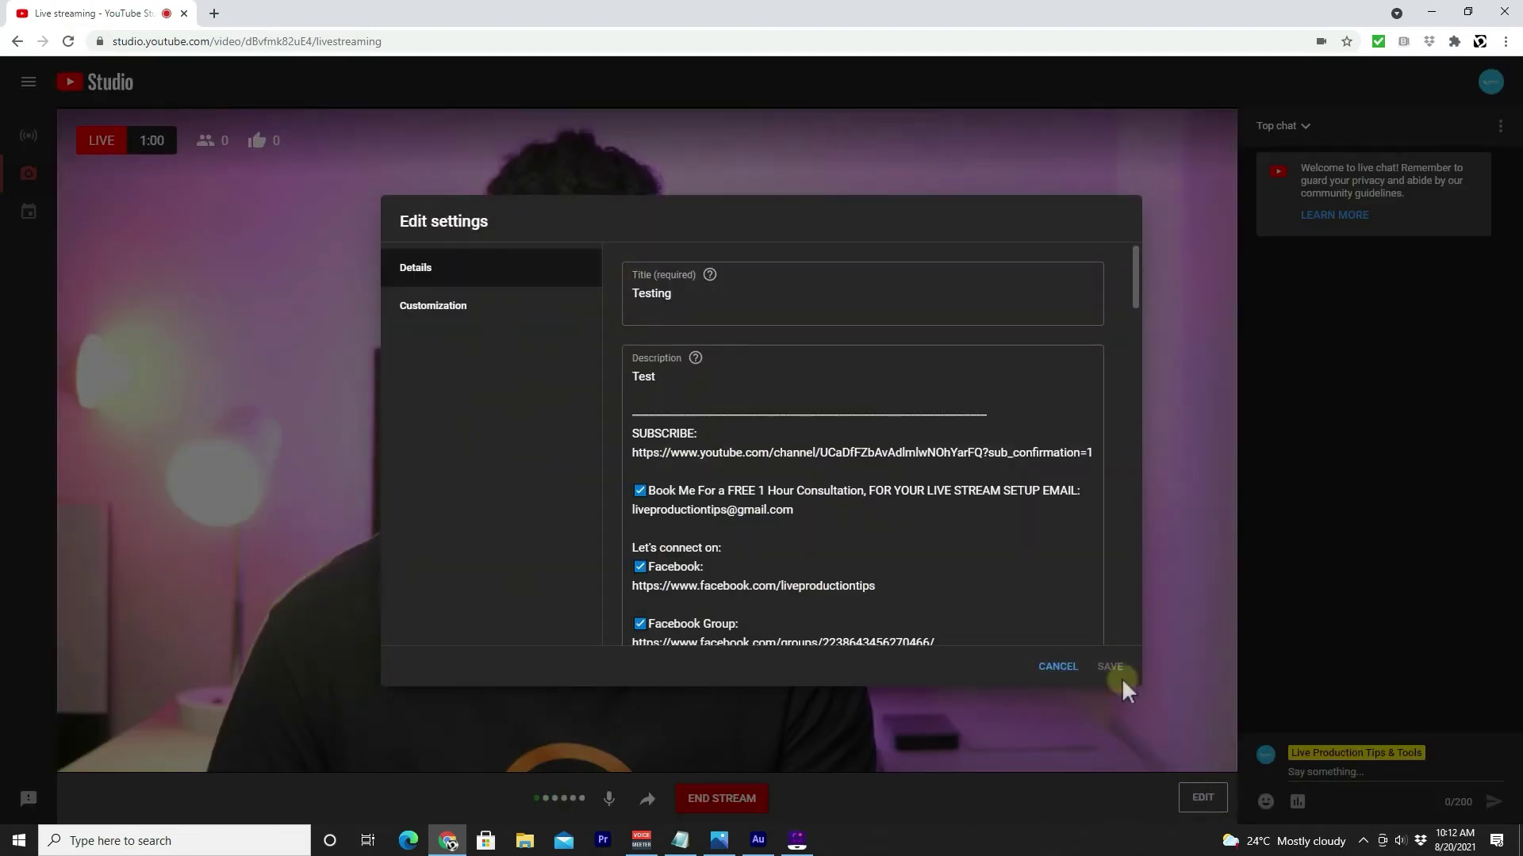
scroll(728, 336, down, 7)
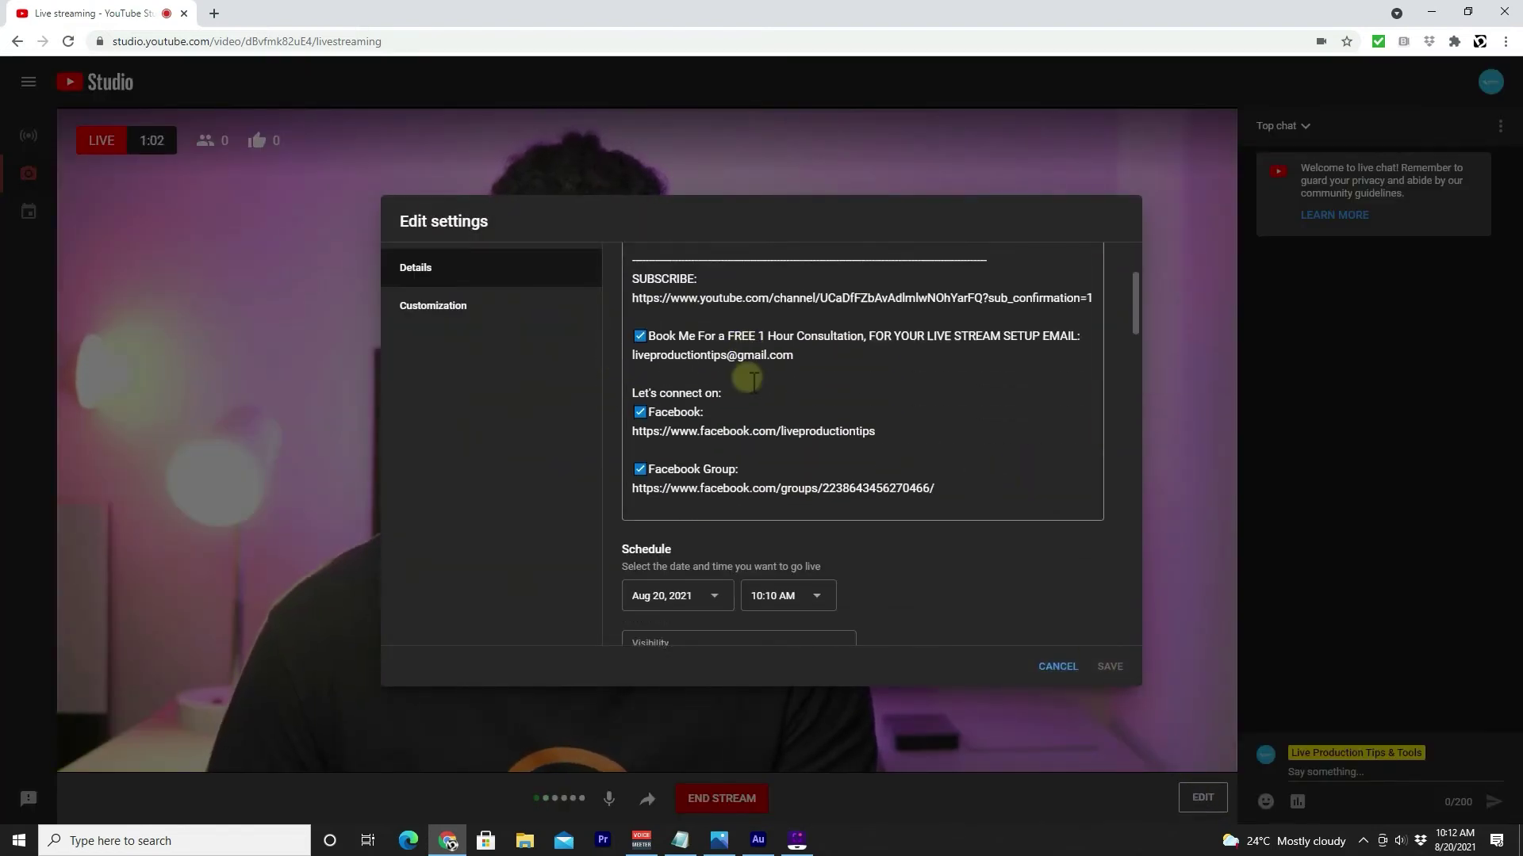
scroll(646, 382, up, 5)
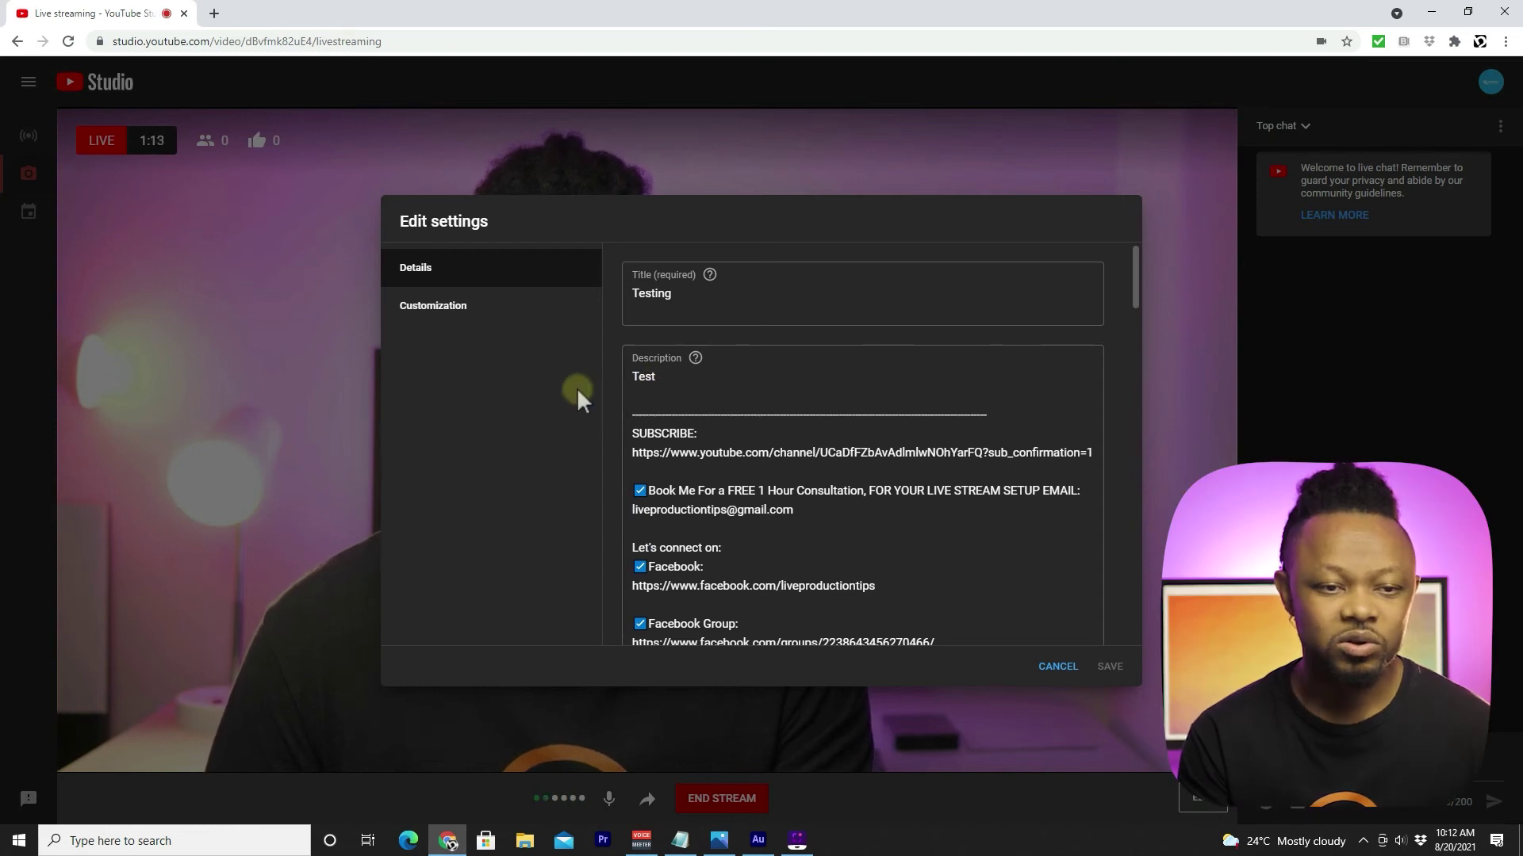
click(512, 309)
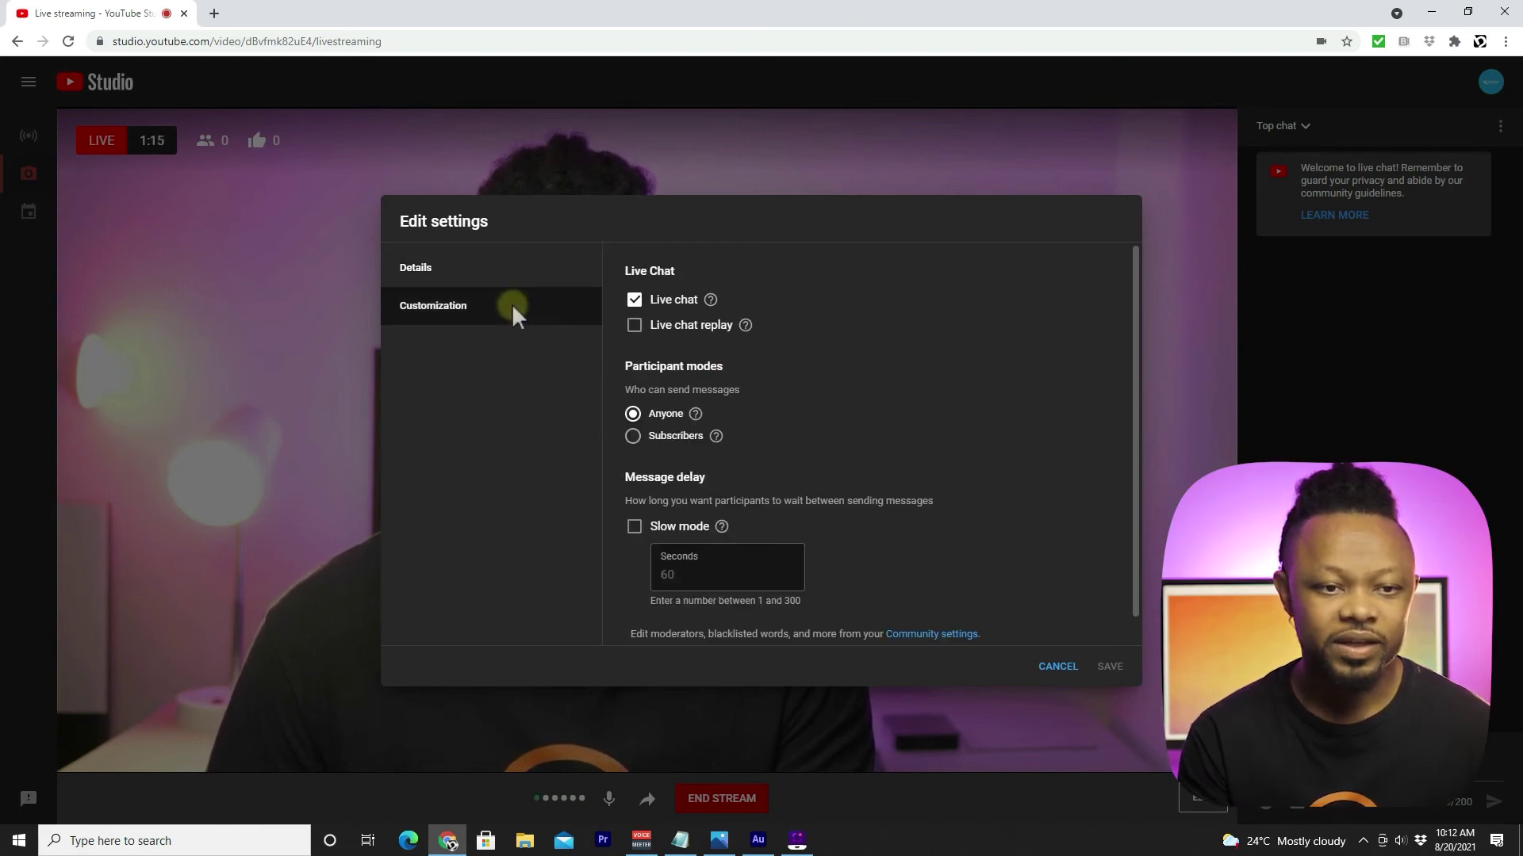
click(1058, 668)
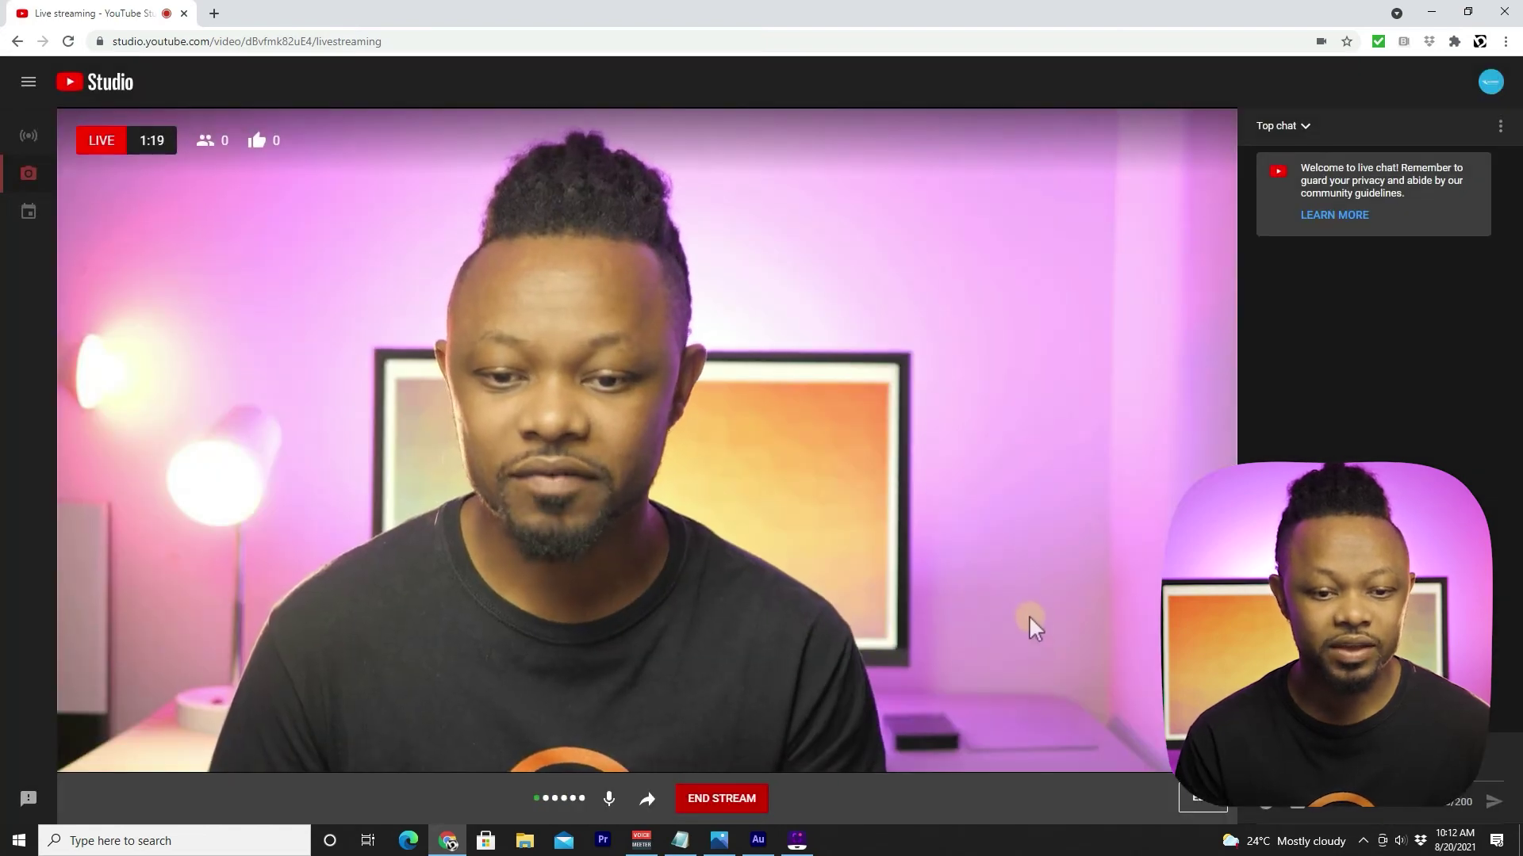
Copy the livestream's video link from the share options
click(649, 799)
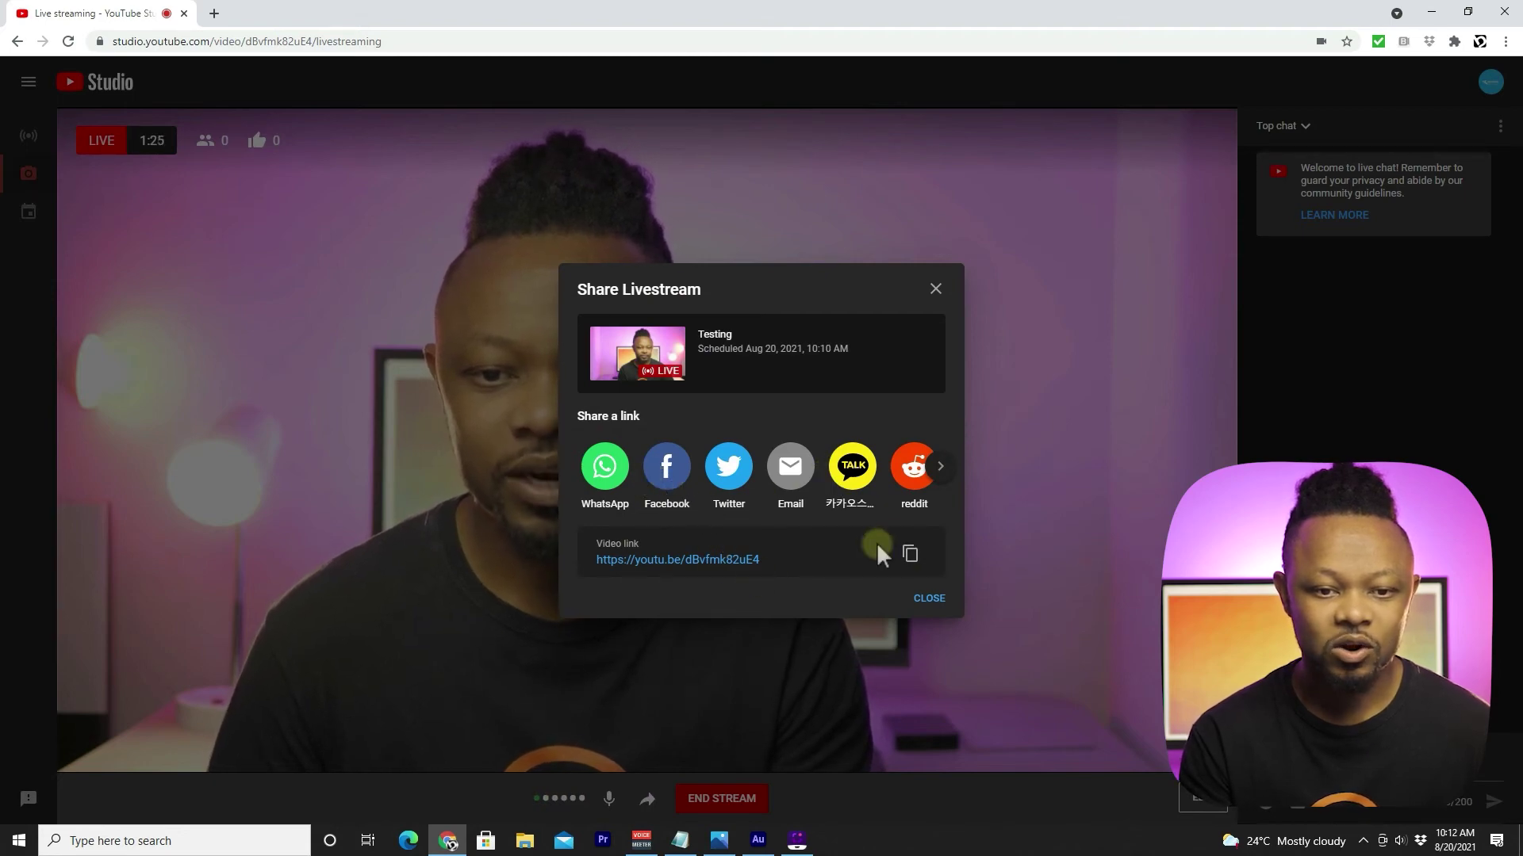
click(912, 555)
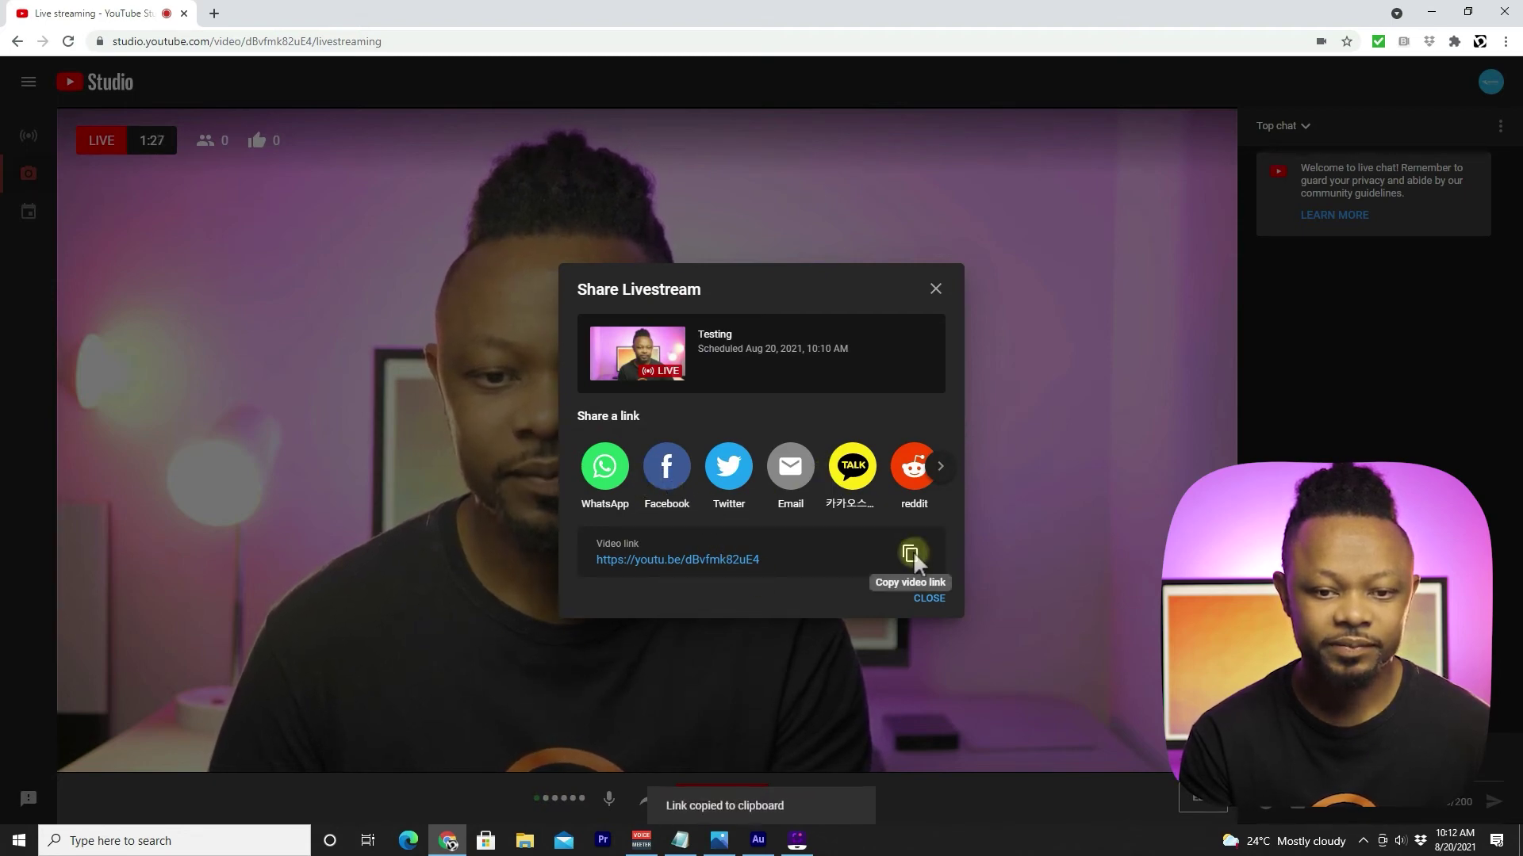
click(932, 603)
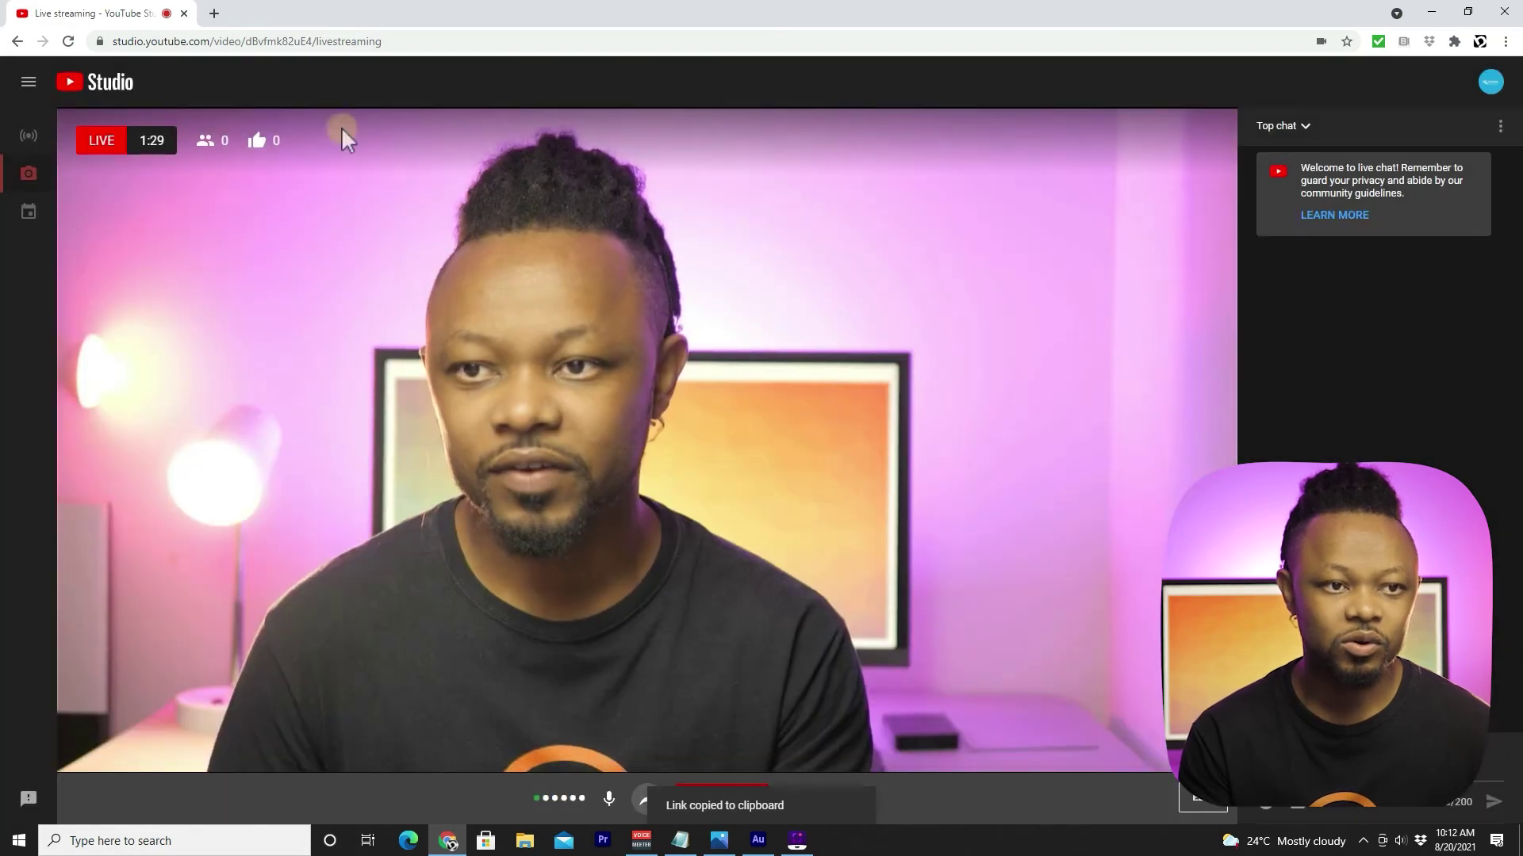
Open the copied link in a new browser tab, then return to the Studio control room
click(214, 14)
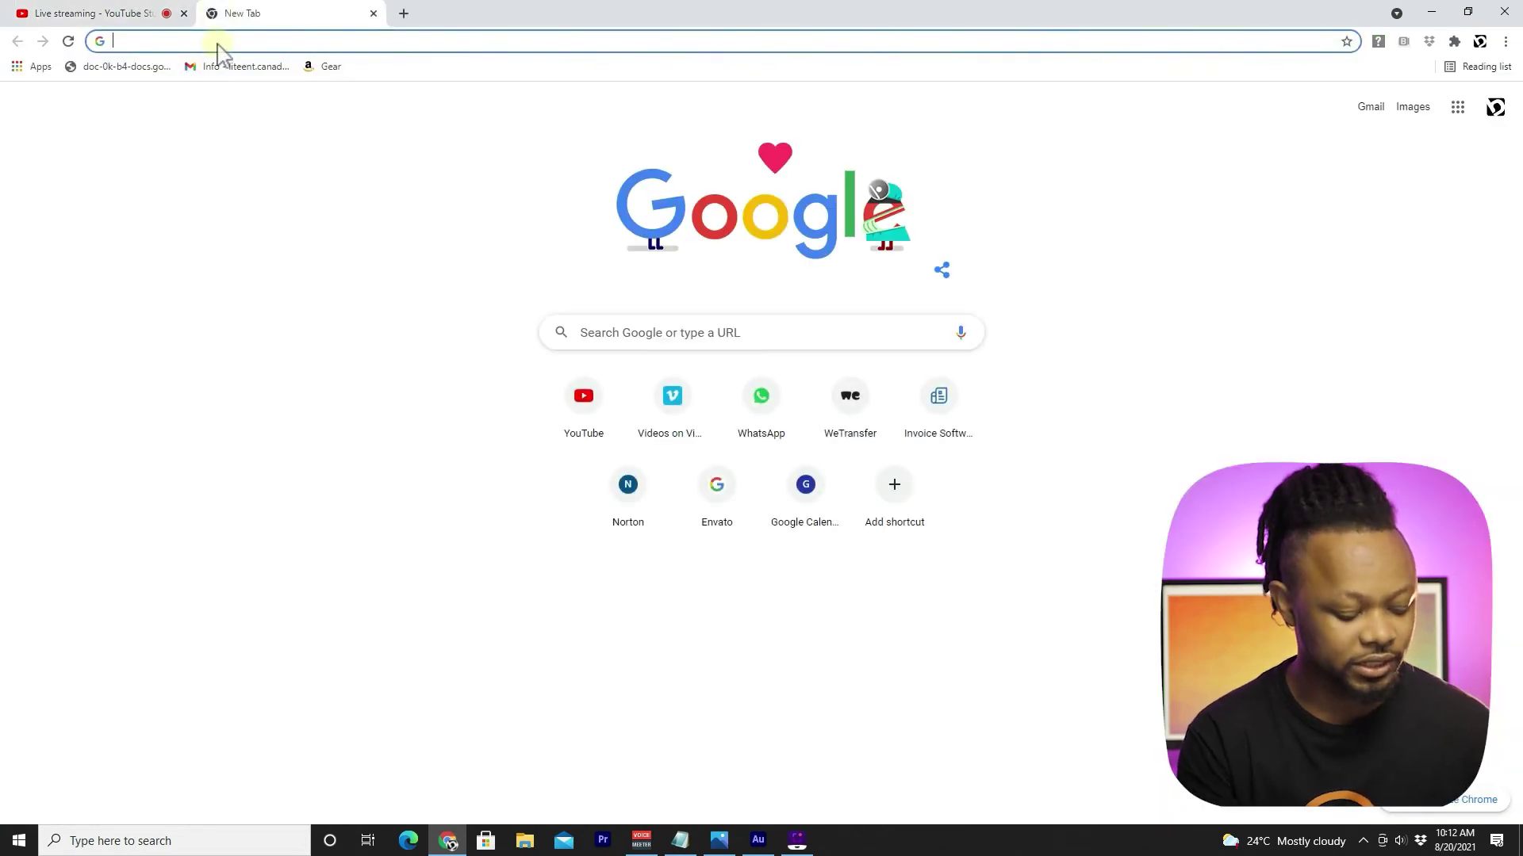
key(ctrl+v)
key(Return)
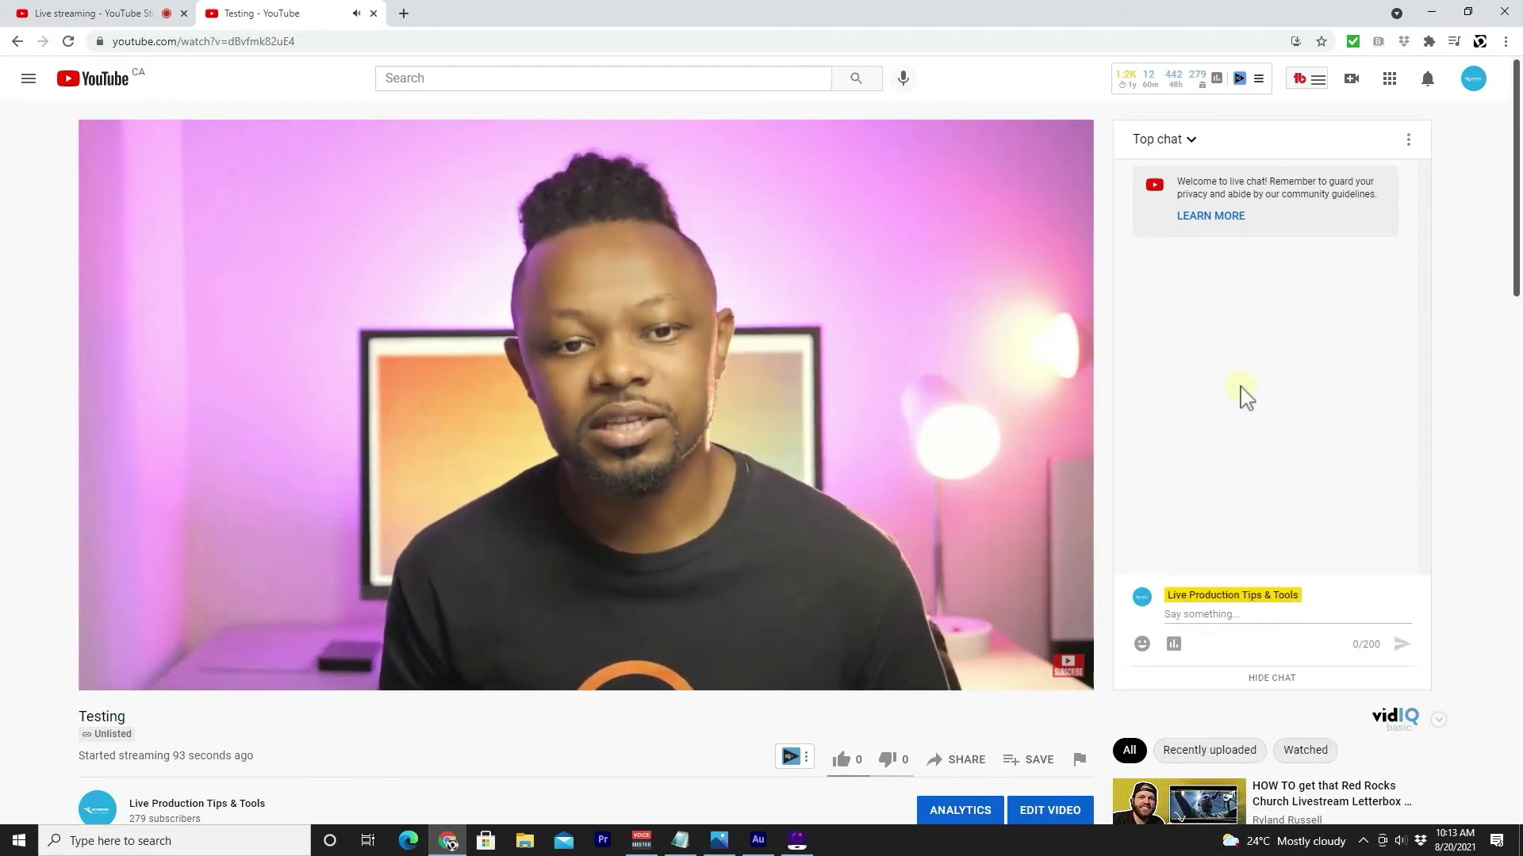
click(72, 14)
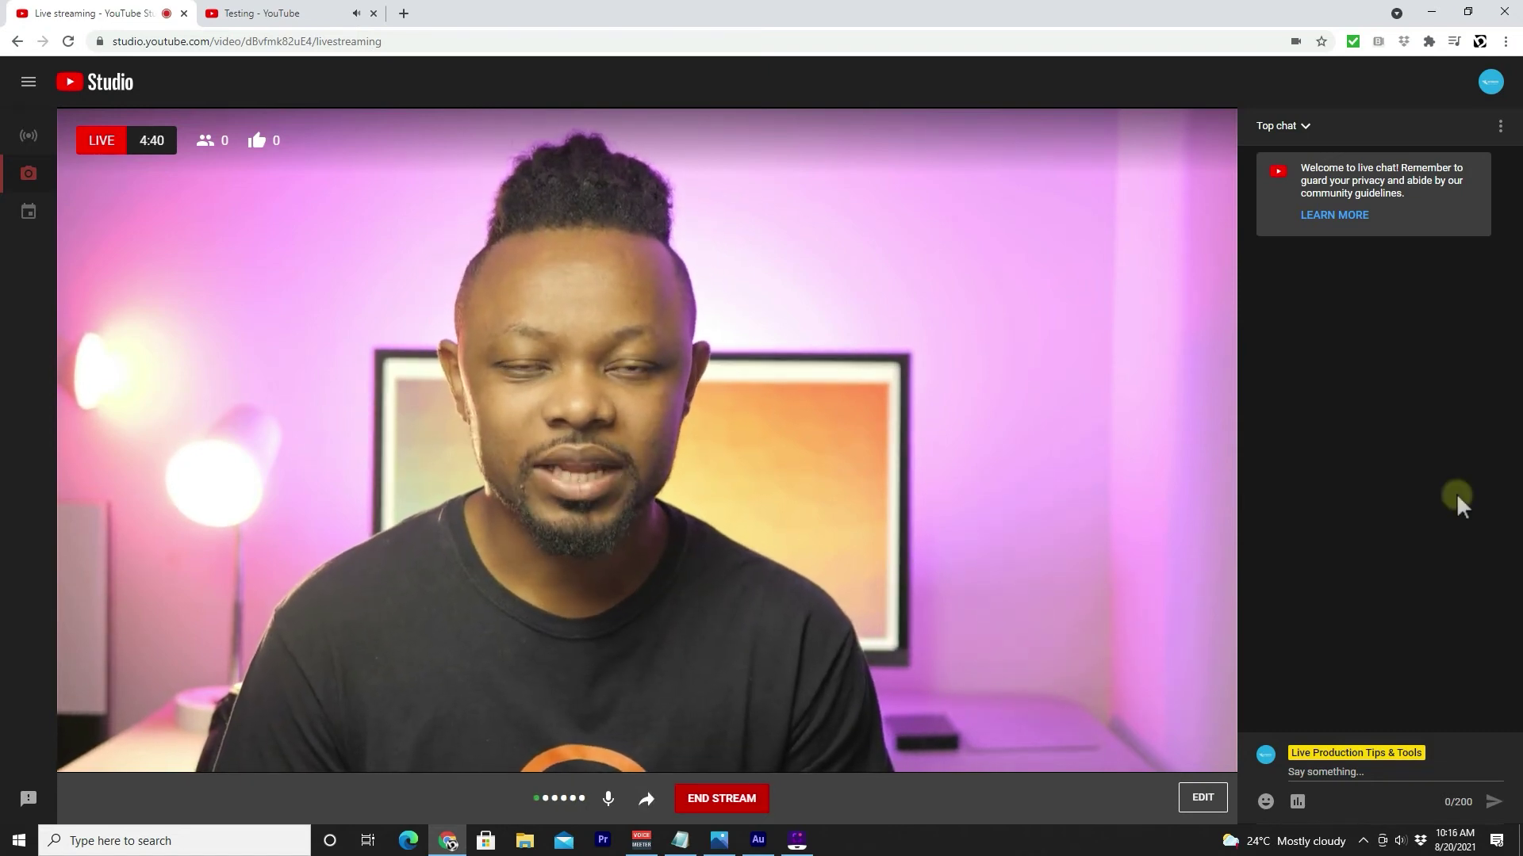
End the 'Testing' stream, confirm it, and dismiss the Stream Finished summary
click(716, 803)
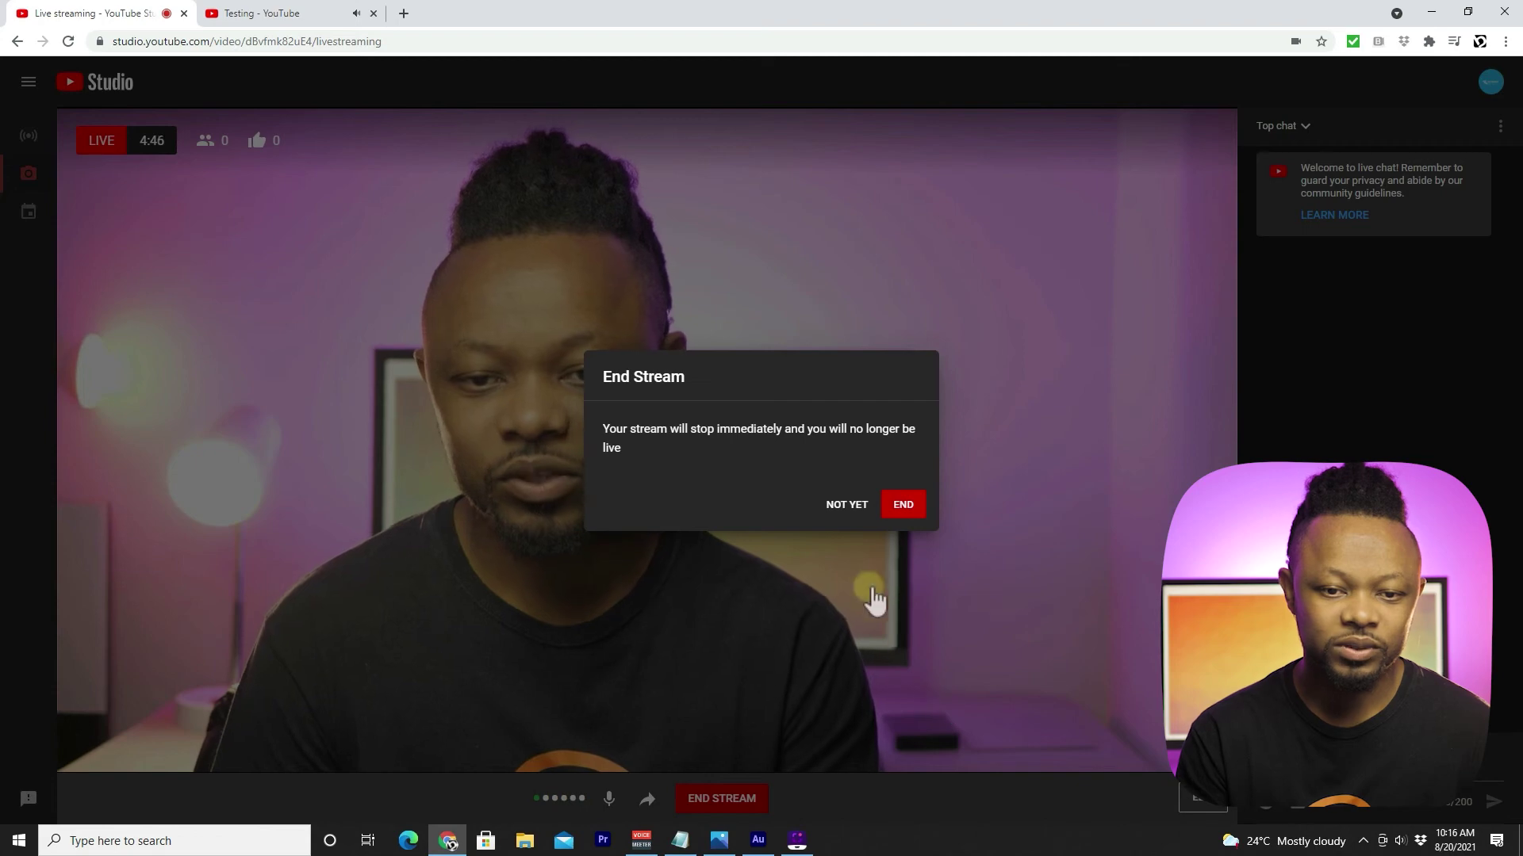
click(904, 506)
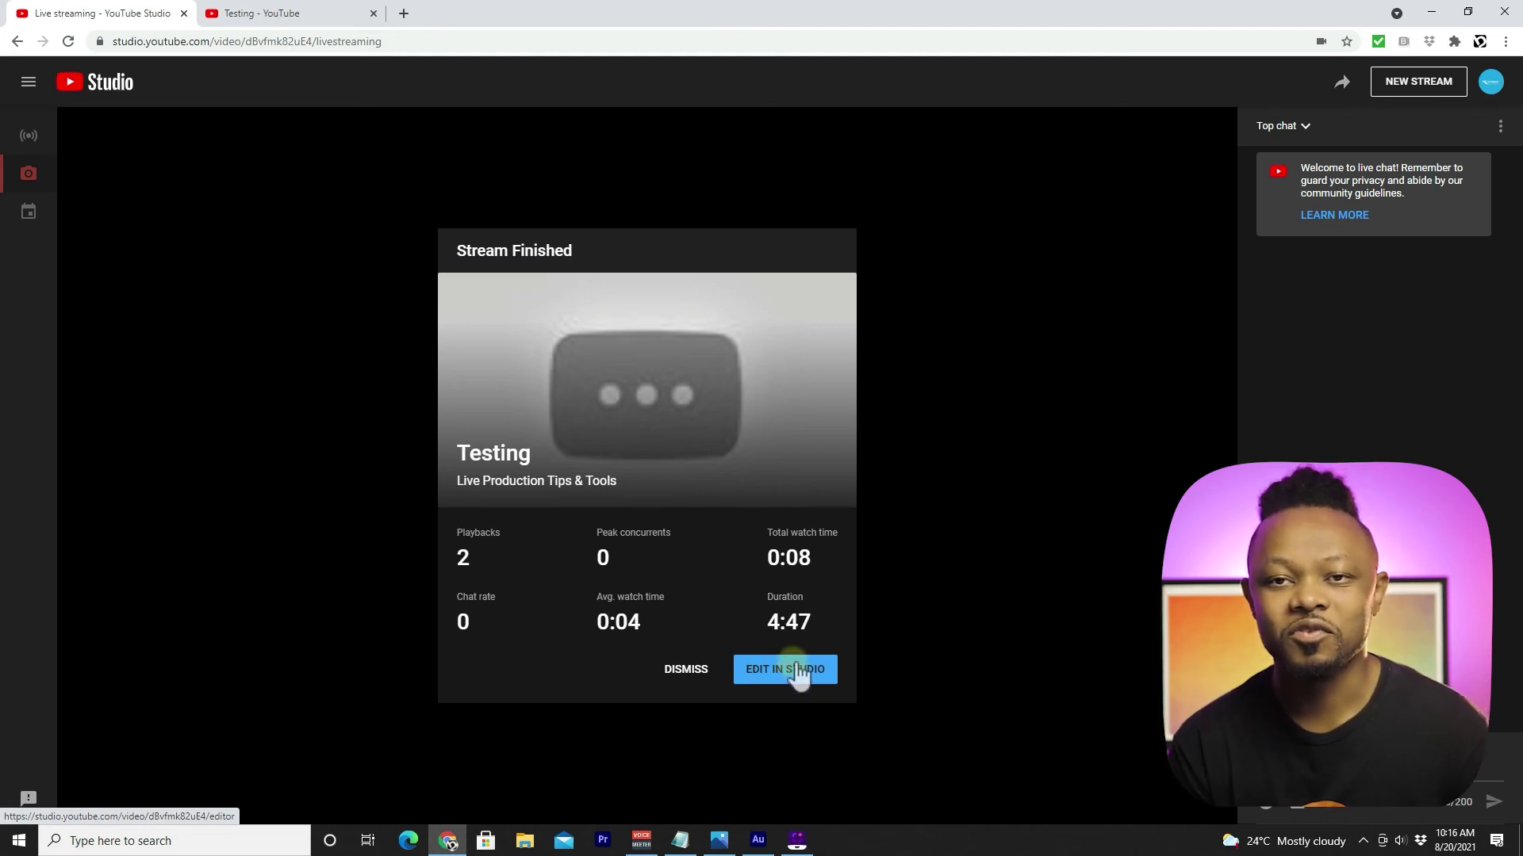
click(681, 671)
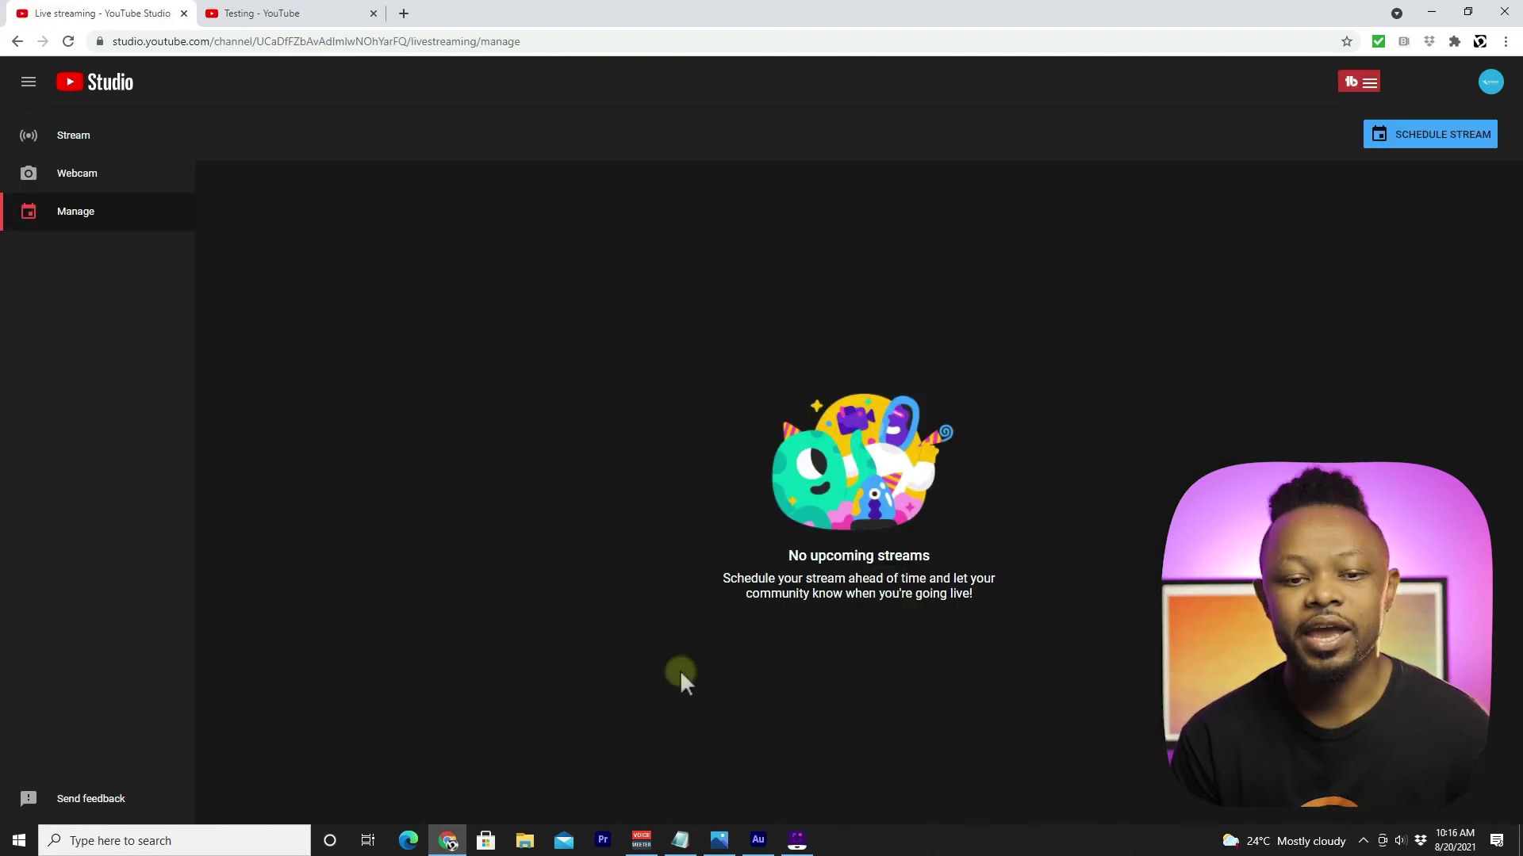